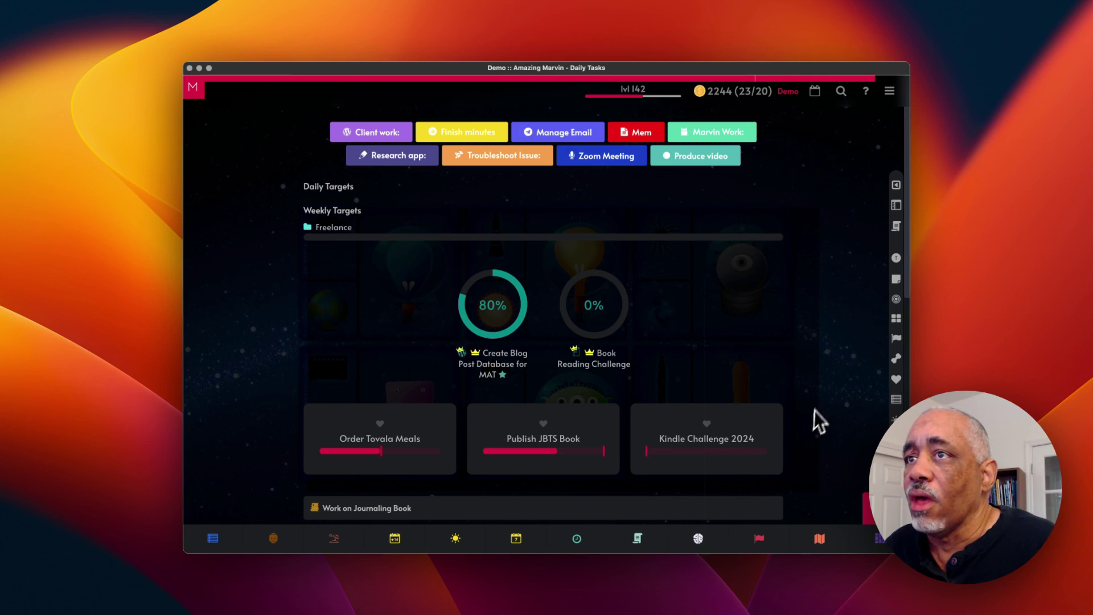
# - Look over the day view's widgets, then preview the Troubleshoot Issue quick task and dismiss it without adding it
pyautogui.scroll(-5, 798, 365)
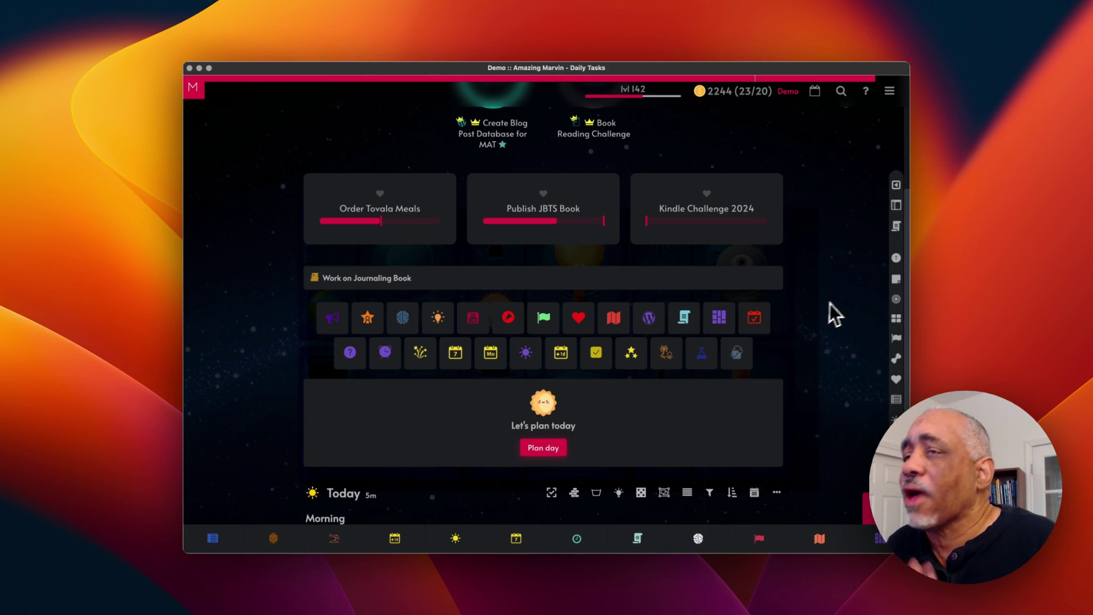
pyautogui.scroll(5, 859, 269)
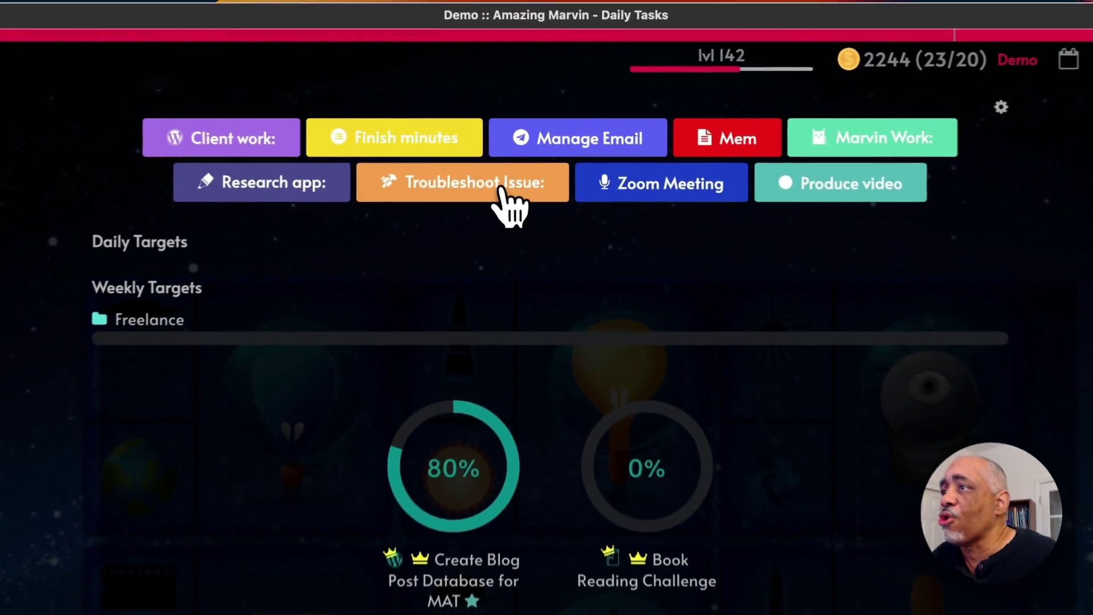
pyautogui.click(515, 158)
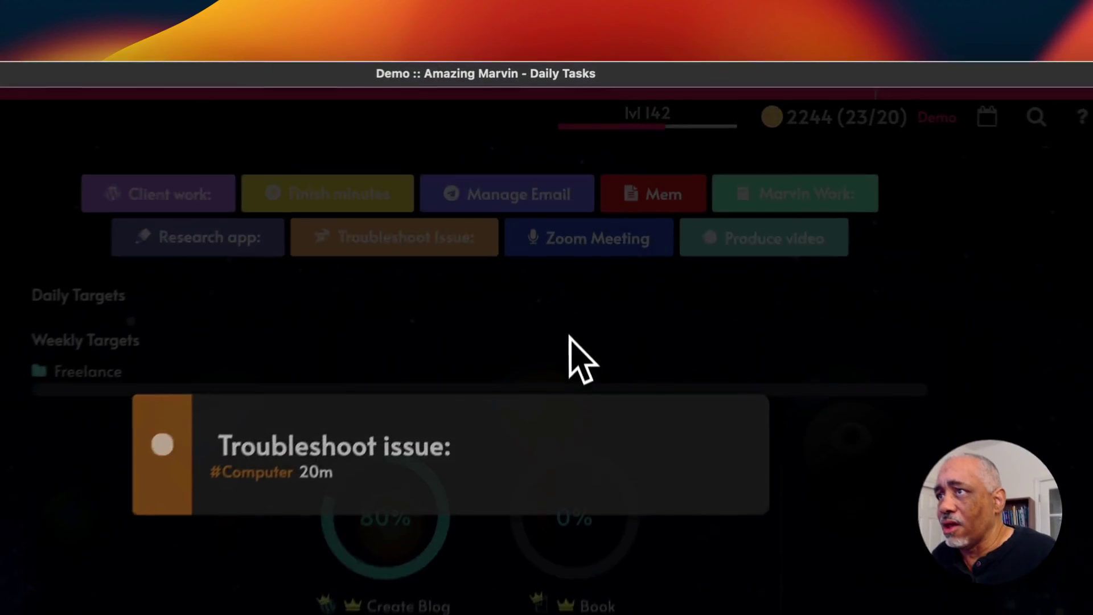
pyautogui.press('Escape')
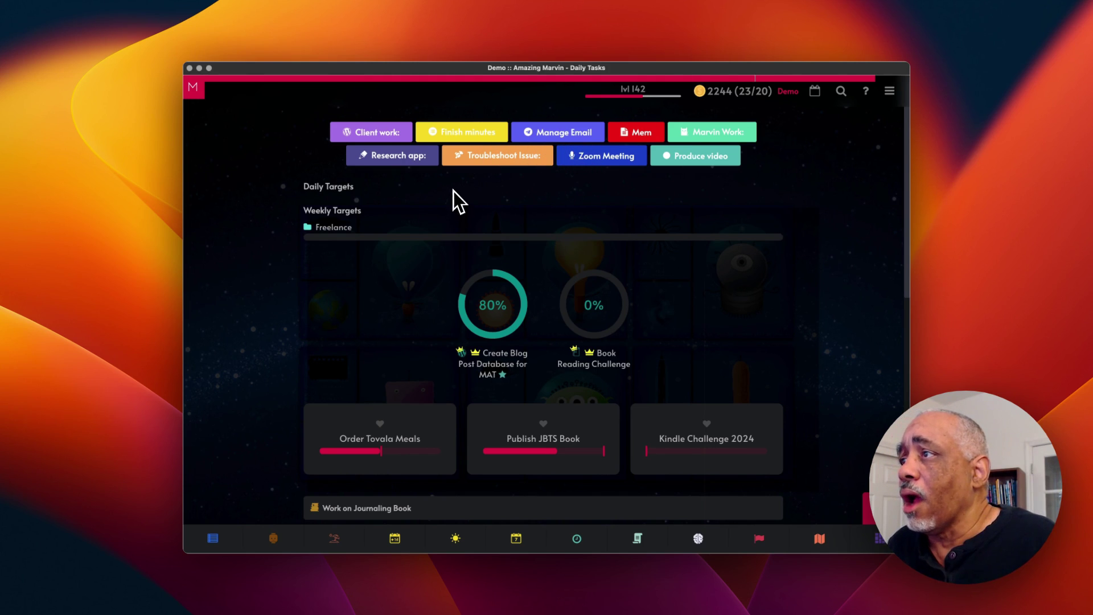
# - Review the Weekly Time Targets settings behind the Freelance weekly target, then close them
pyautogui.scroll(-1, 454, 191)
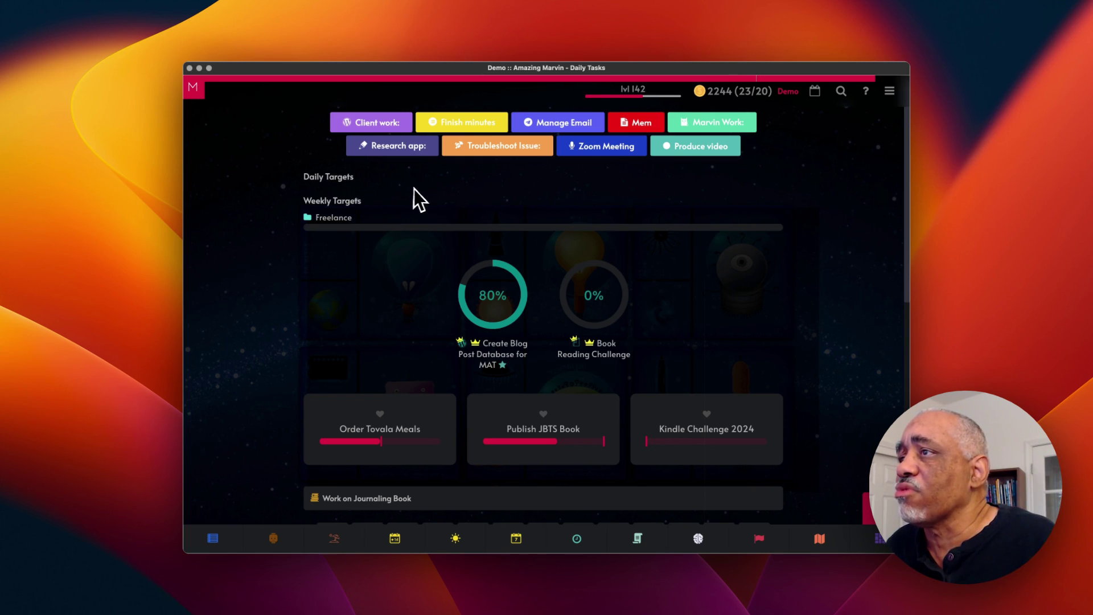
pyautogui.moveTo(381, 221)
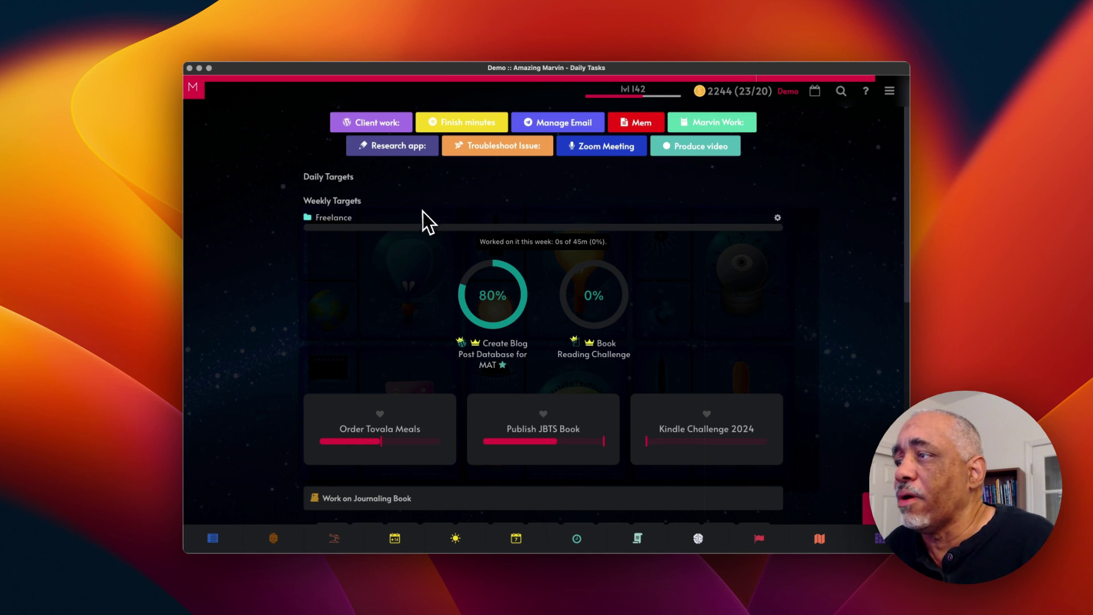
pyautogui.moveTo(545, 220)
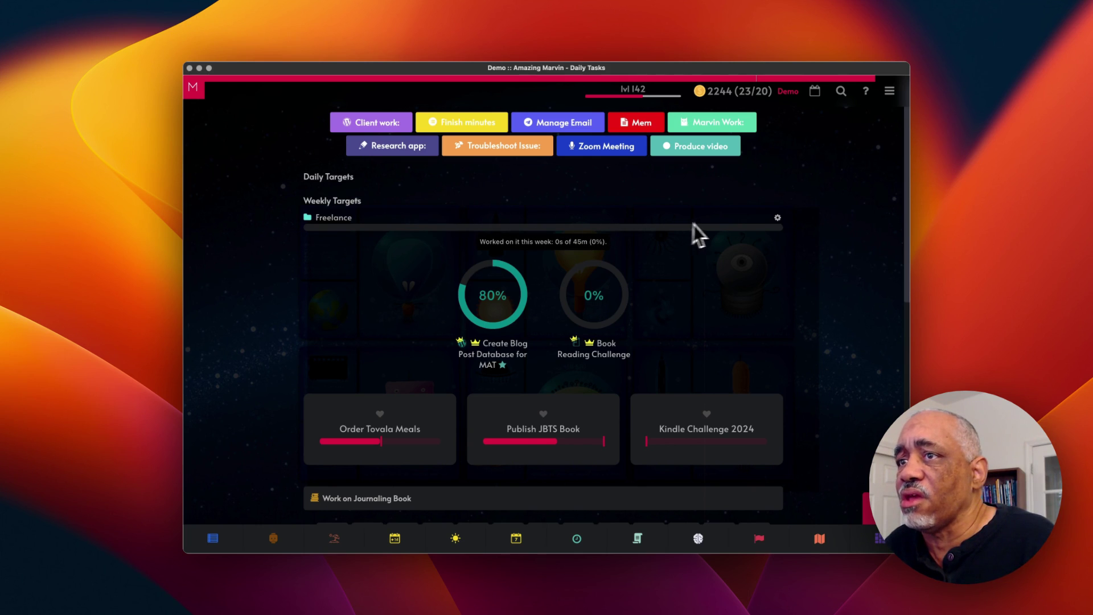
pyautogui.click(777, 218)
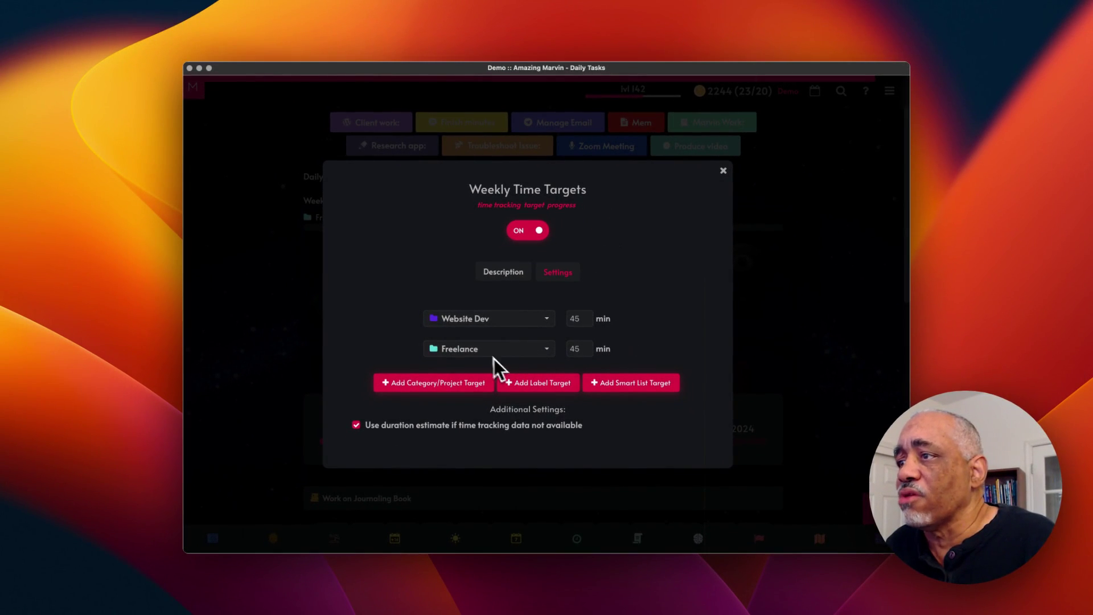
pyautogui.click(724, 172)
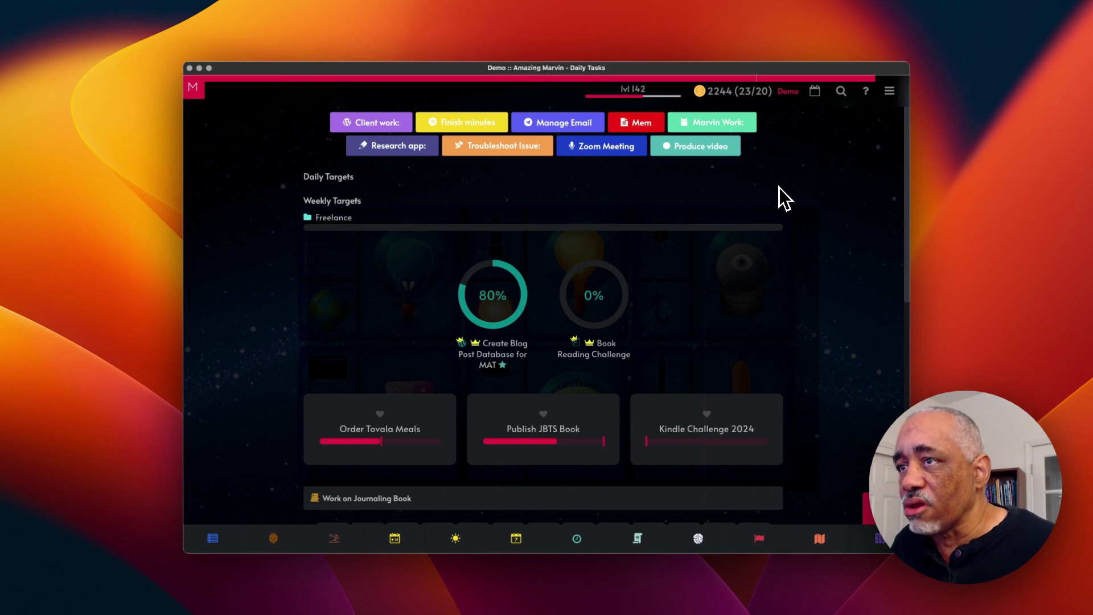
# - View the task list of the Book Reading Challenge project from its progress circle, then return to the day view
pyautogui.moveTo(797, 194)
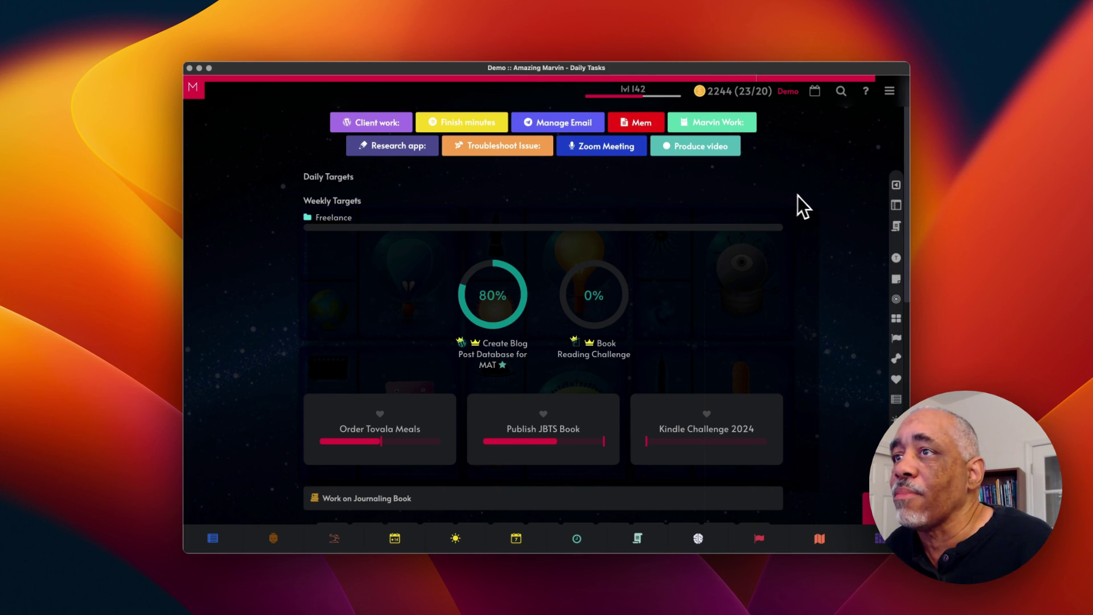
pyautogui.scroll(-3, 832, 204)
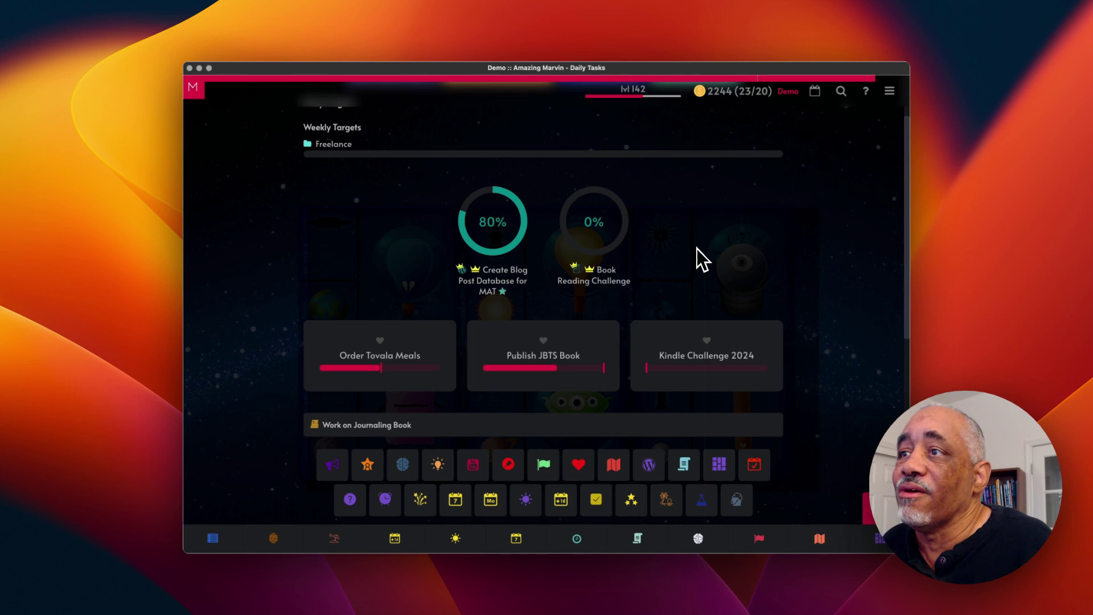
pyautogui.scroll(1, 720, 232)
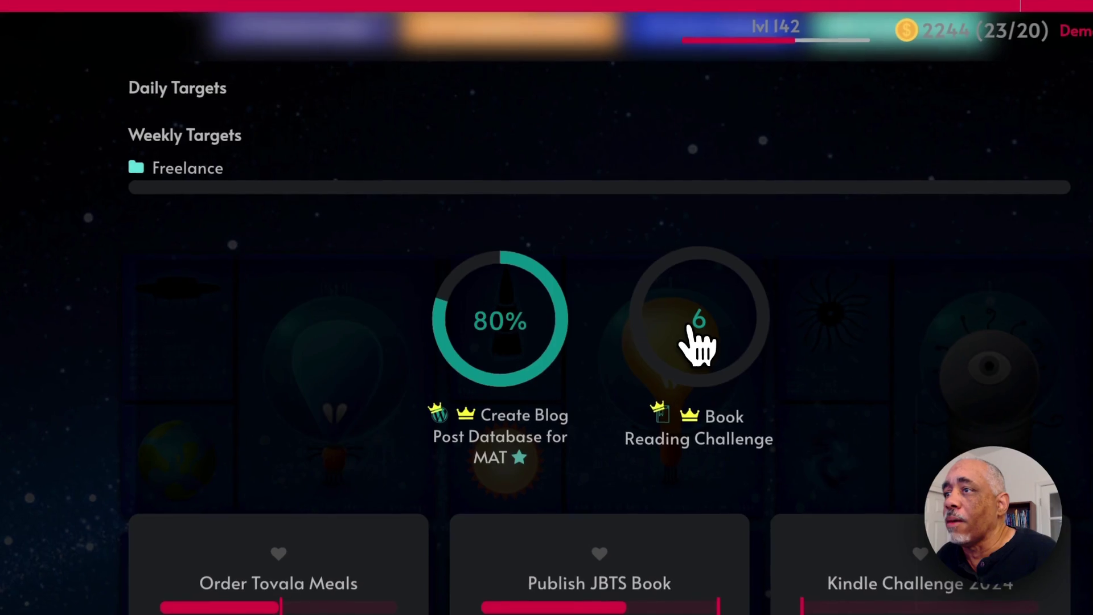
pyautogui.click(692, 329)
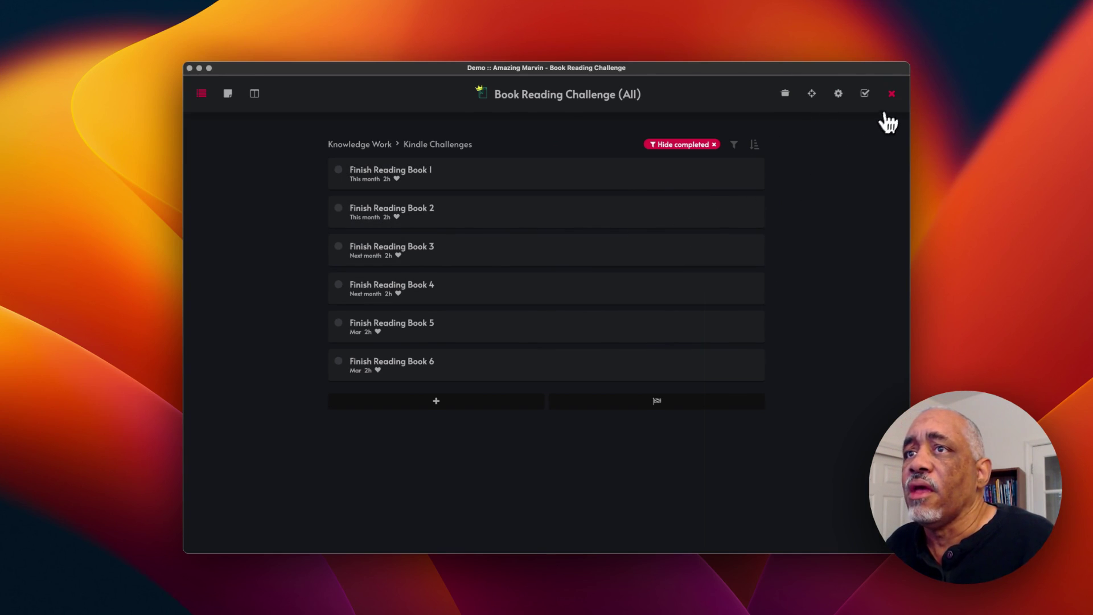
pyautogui.click(892, 93)
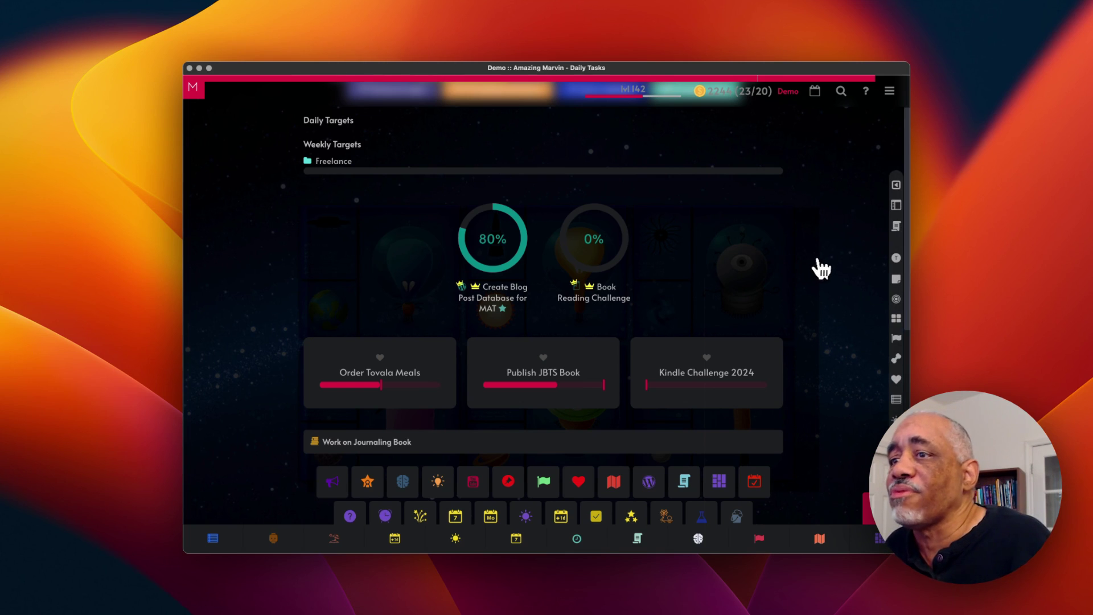
# - Review the Theming settings behind the Work on Journaling Book theme, then close them
pyautogui.scroll(-3, 820, 268)
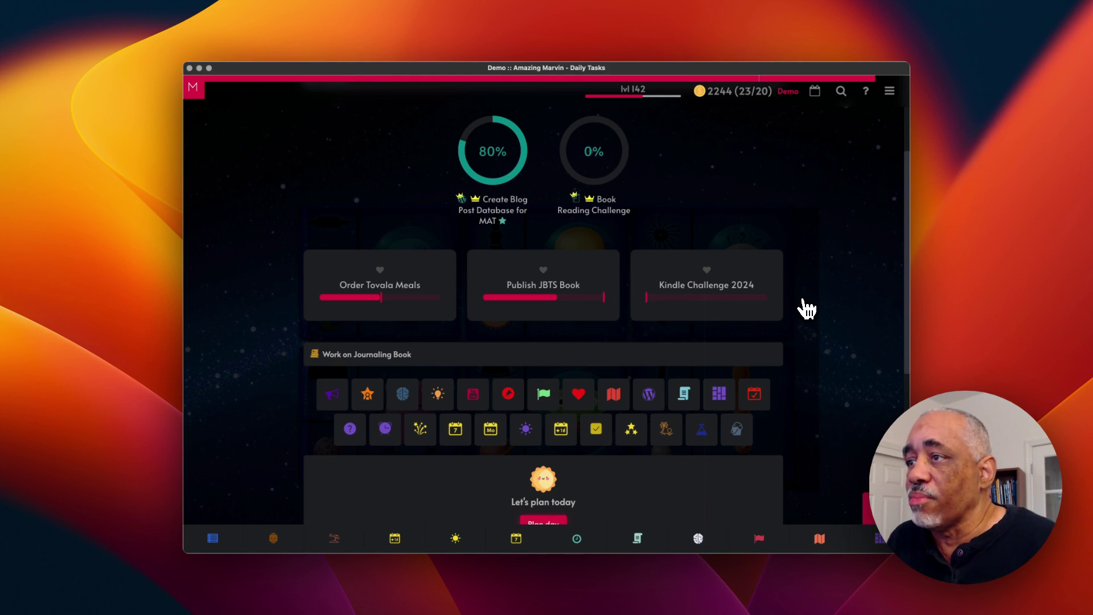
pyautogui.scroll(-3, 814, 302)
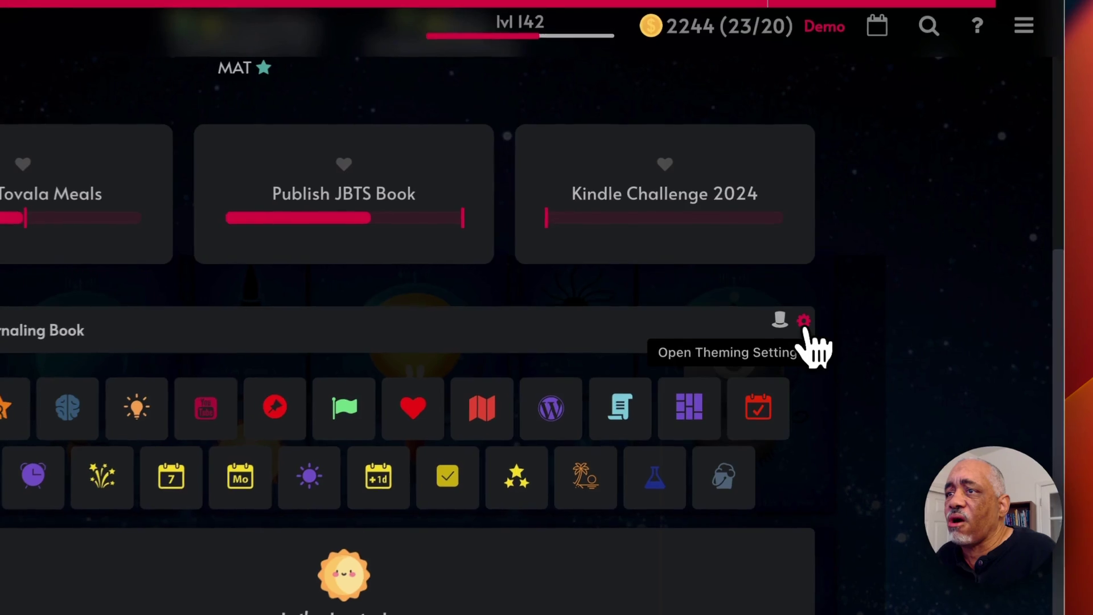
pyautogui.click(777, 241)
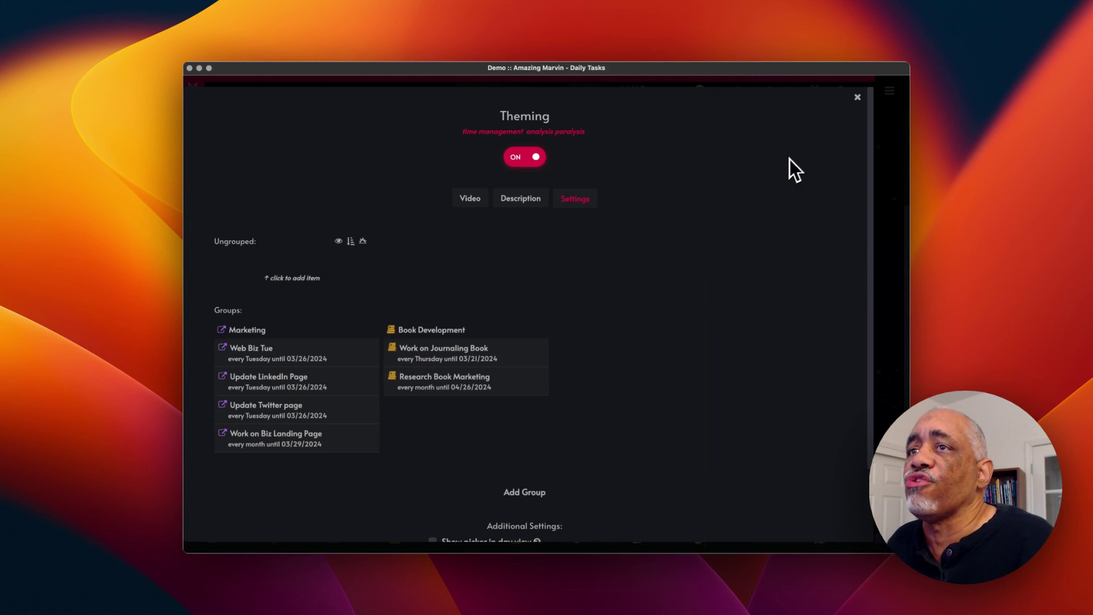
pyautogui.click(857, 98)
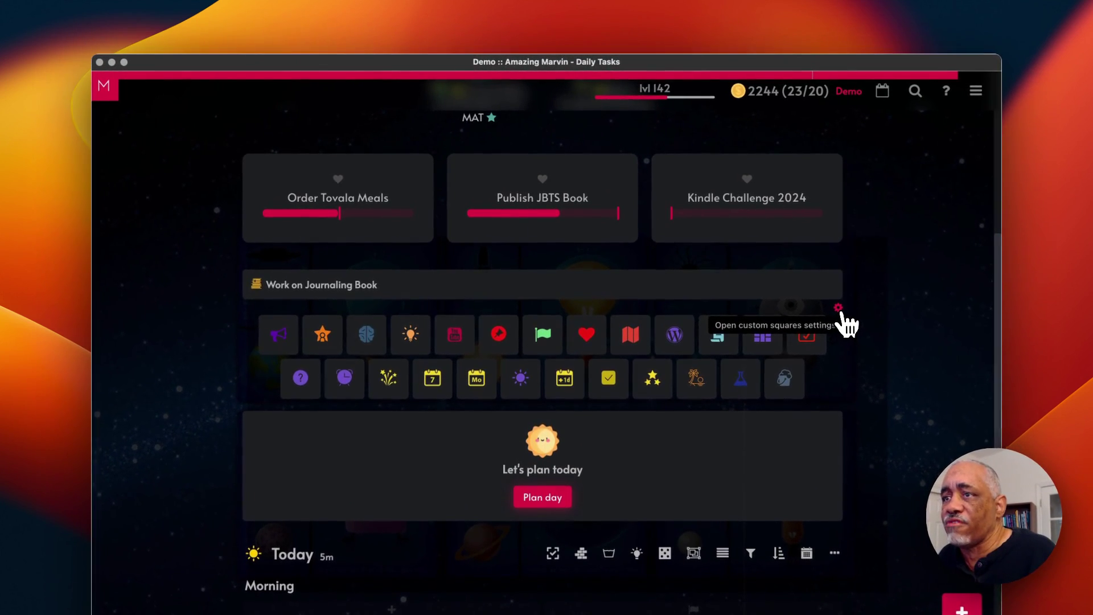
# - Examine the full list of items in the Custom Squares settings, then close the settings
pyautogui.click(840, 309)
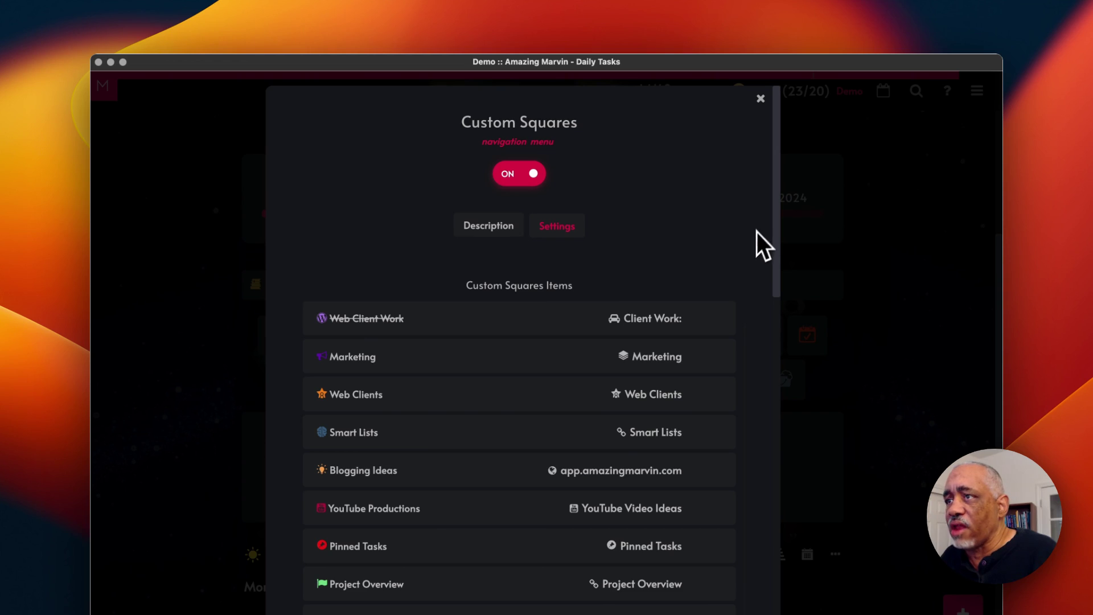
pyautogui.scroll(-2, 754, 222)
pyautogui.scroll(2, 754, 228)
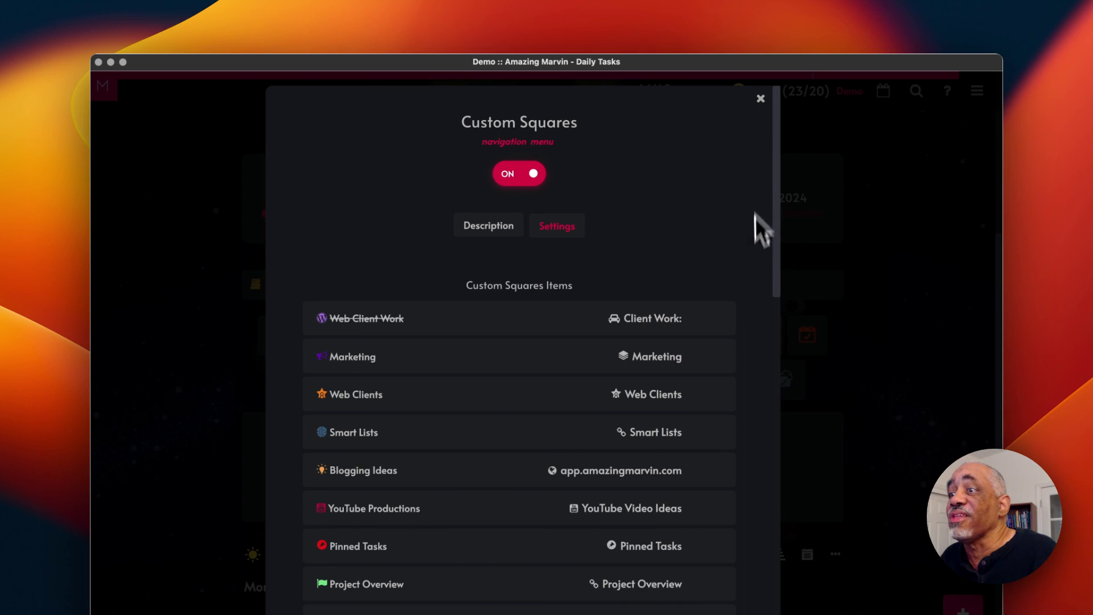
pyautogui.scroll(-1, 752, 319)
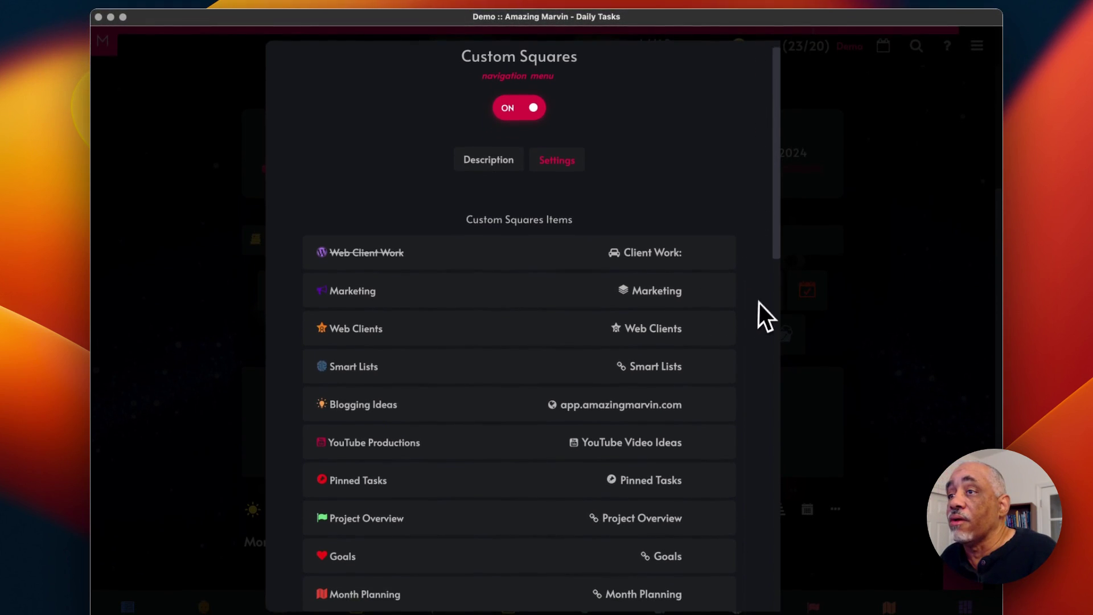
pyautogui.scroll(-3, 763, 292)
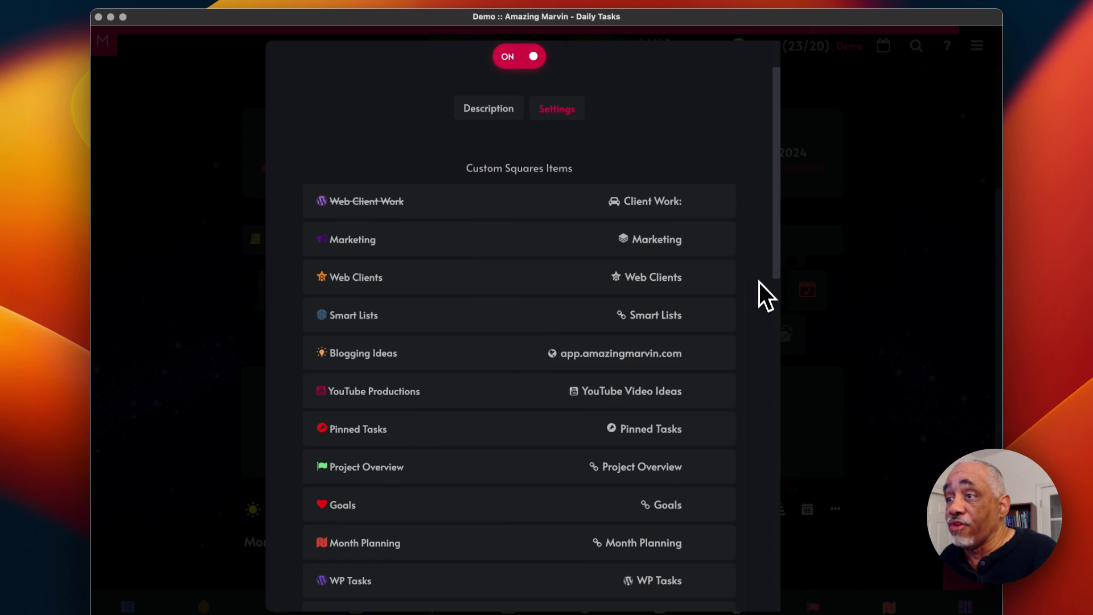
pyautogui.scroll(-4, 757, 273)
pyautogui.scroll(-15, 753, 251)
pyautogui.scroll(-3, 753, 241)
pyautogui.scroll(10, 753, 241)
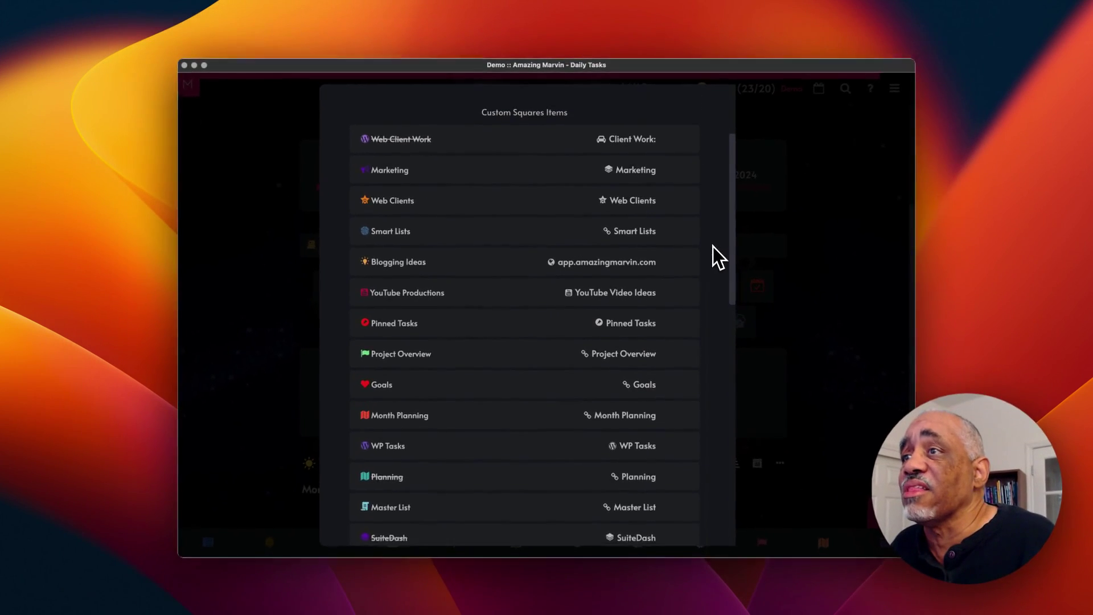
pyautogui.scroll(4, 728, 209)
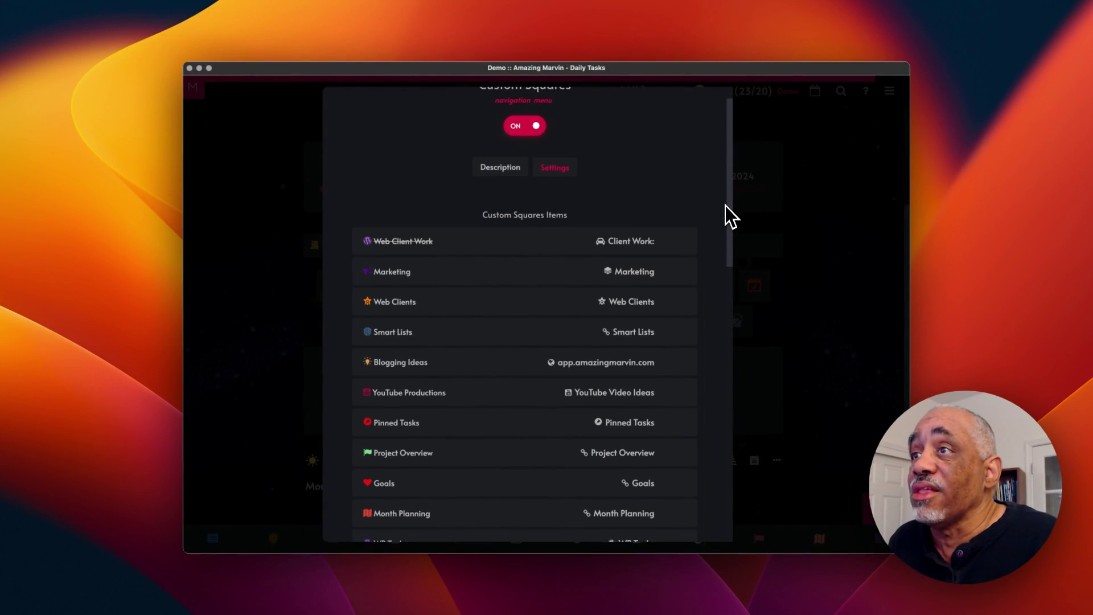
pyautogui.scroll(1, 722, 214)
pyautogui.scroll(2, 735, 188)
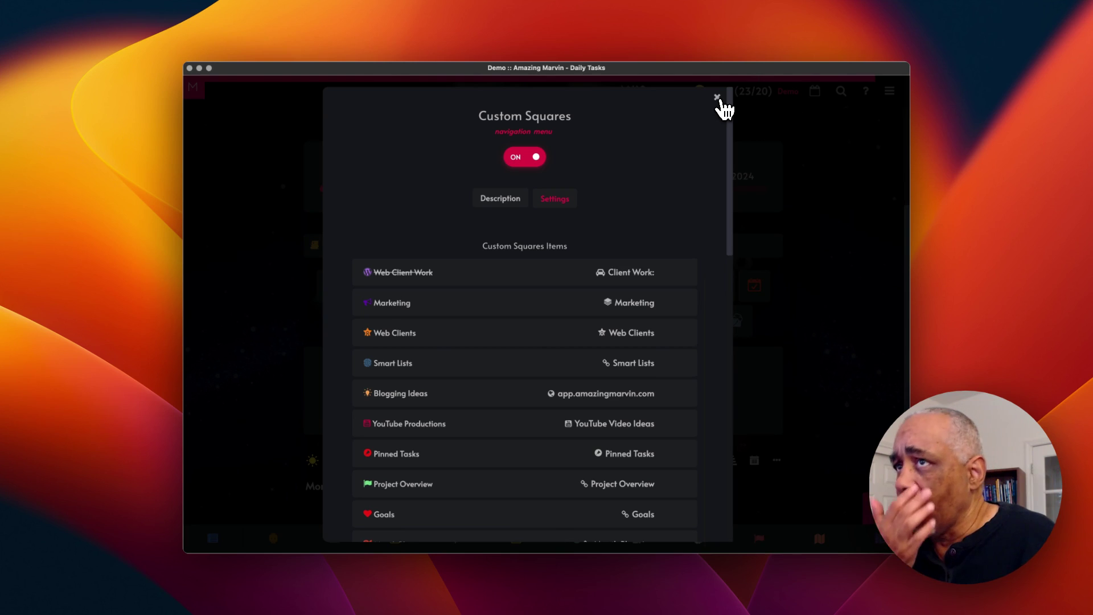
pyautogui.click(717, 98)
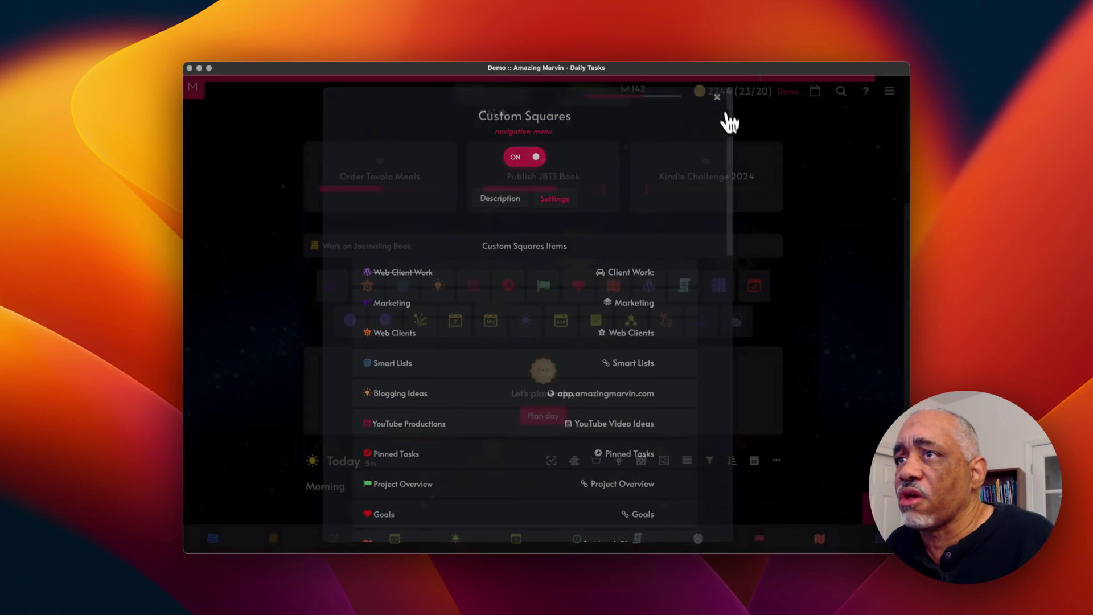
# - Start planning today and look over the pinned tasks and the day's workload summary
pyautogui.scroll(-3, 749, 293)
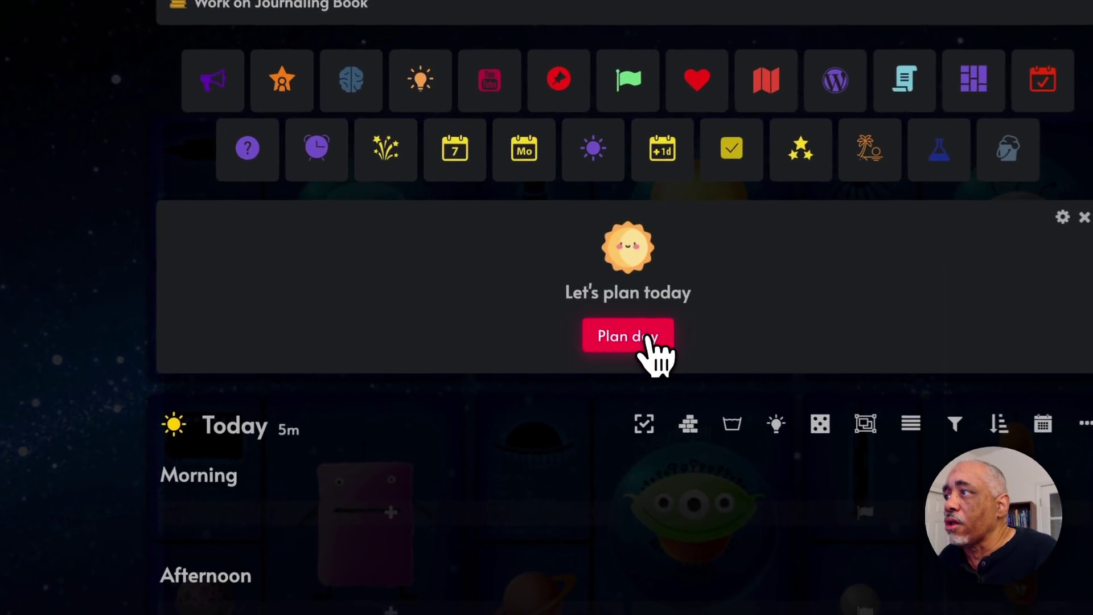
pyautogui.click(555, 319)
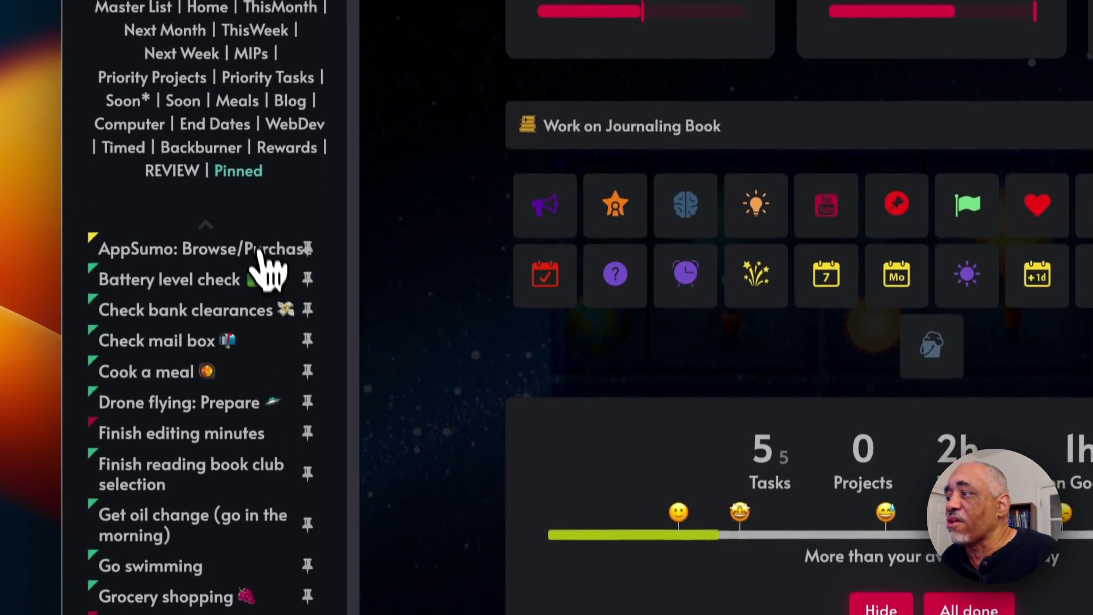
pyautogui.scroll(-5, 471, 285)
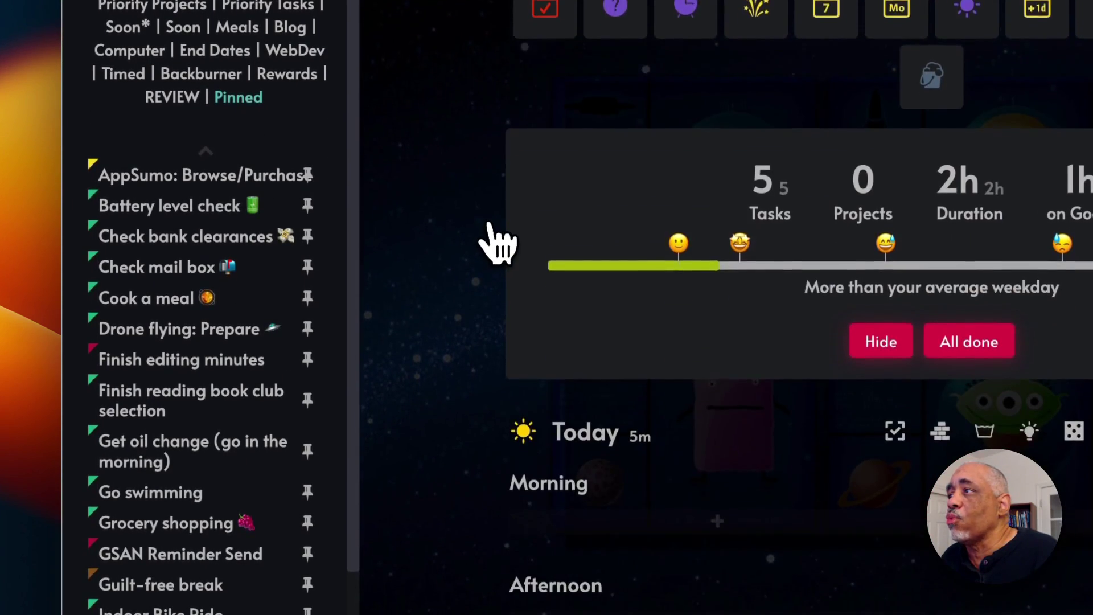
pyautogui.scroll(-3, 228, 361)
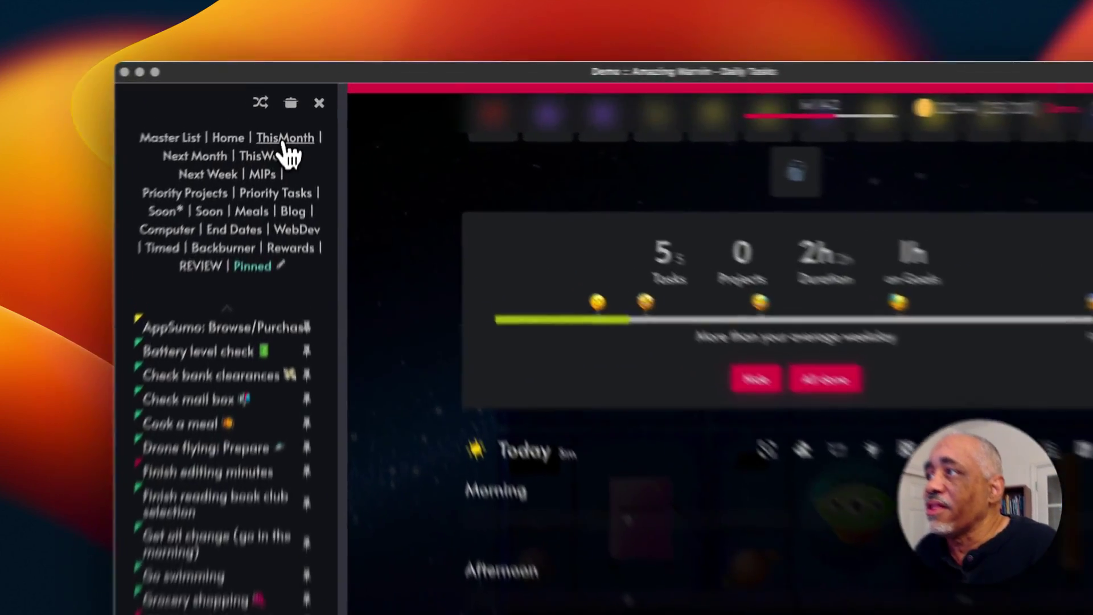
# - Show the ThisMonth, ThisWeek and Next Month task lists in turn beside the day plan
pyautogui.click(291, 110)
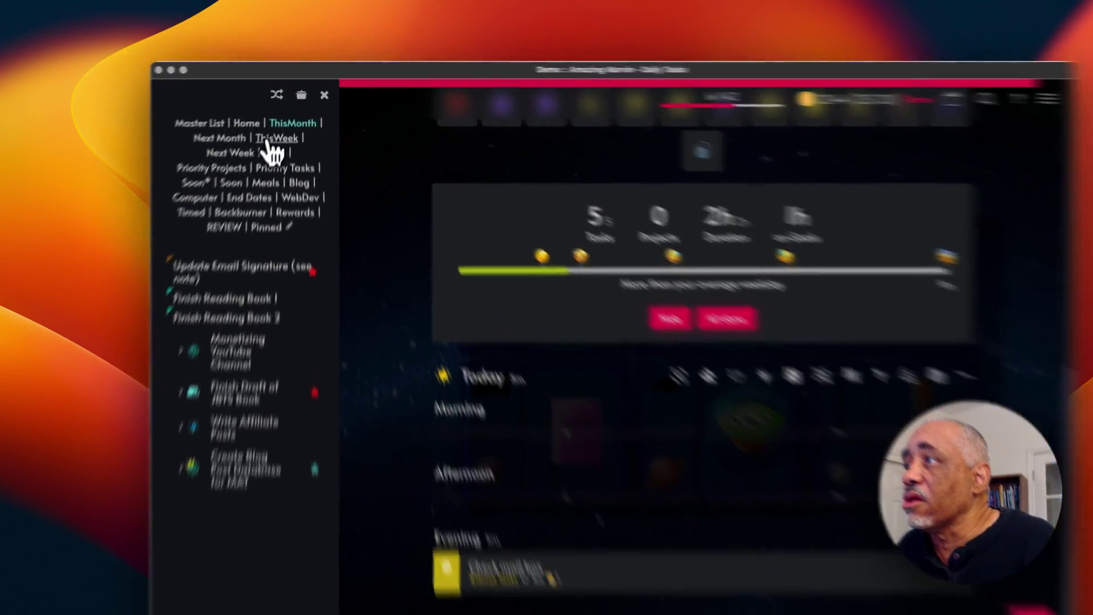
pyautogui.click(283, 124)
pyautogui.click(175, 183)
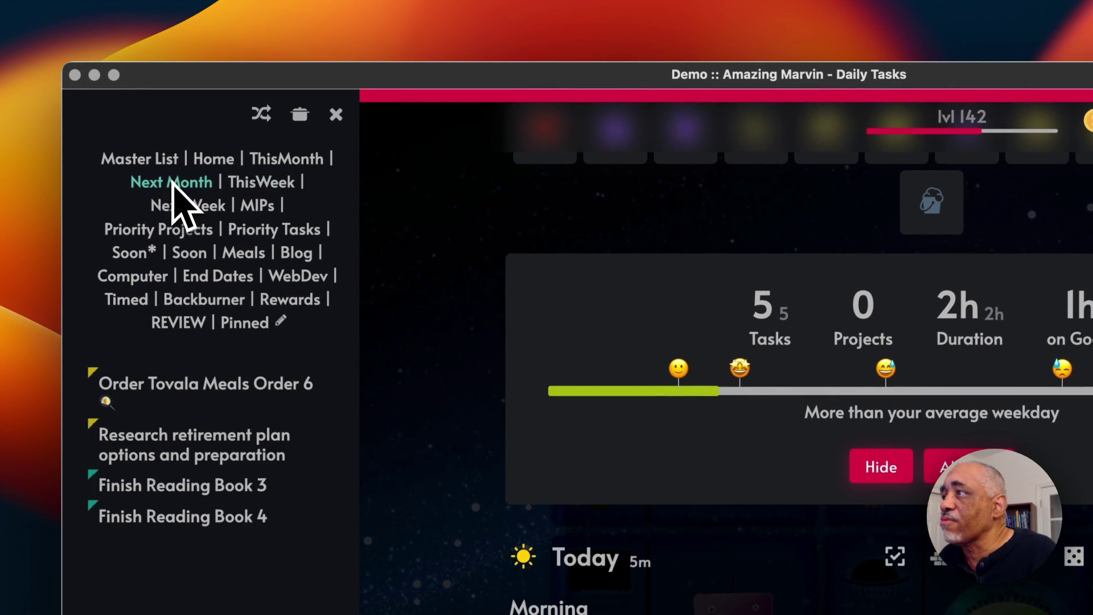
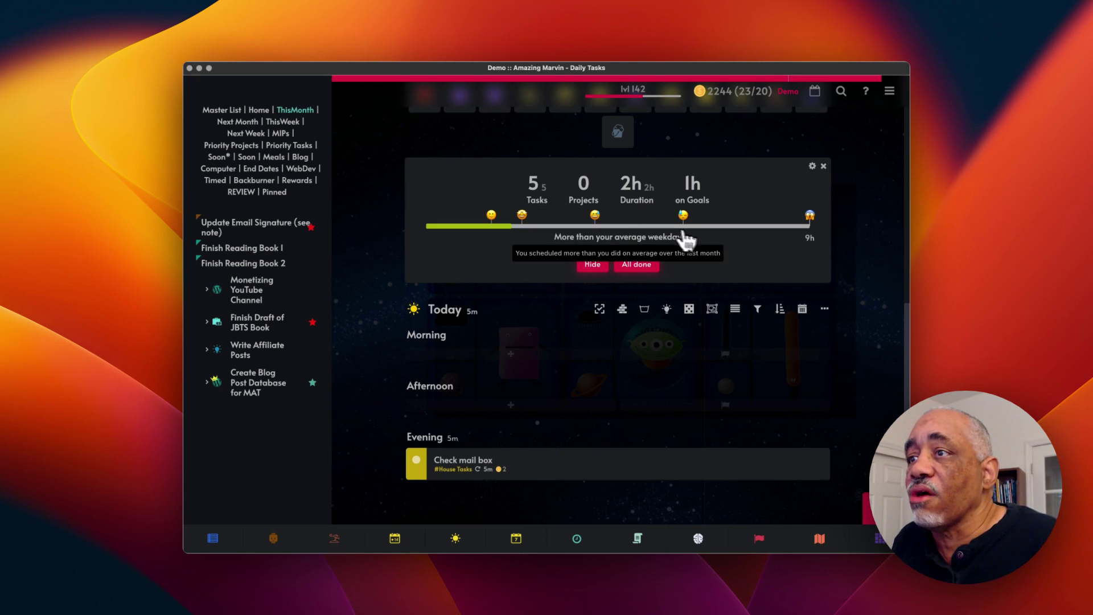
# - Reveal the quick actions of the Check mail box task, open its time estimate choices, then dismiss them
pyautogui.moveTo(543, 239)
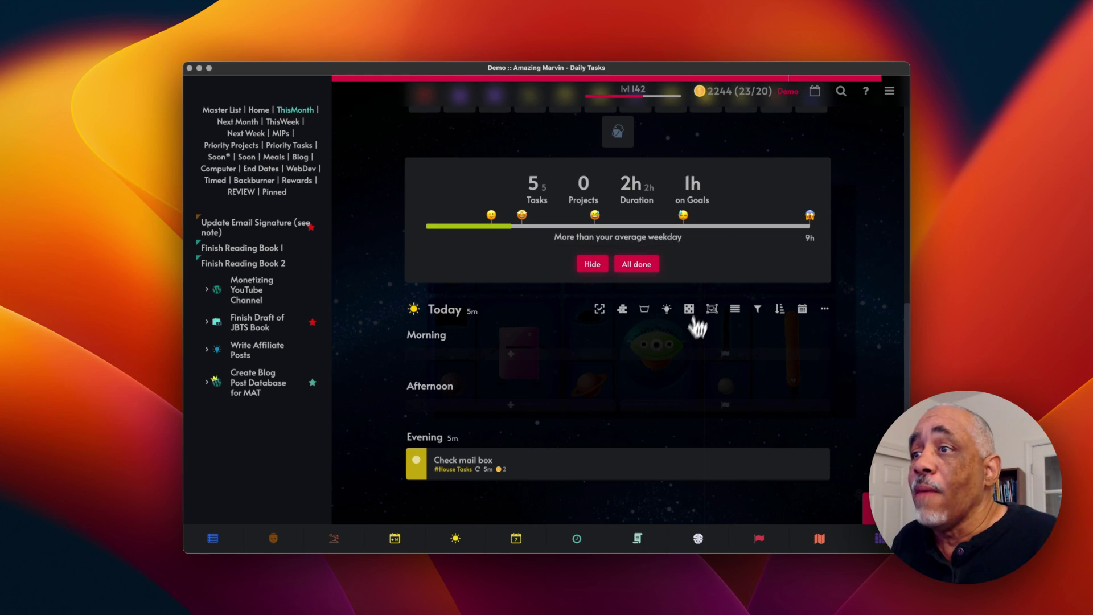
pyautogui.moveTo(581, 456)
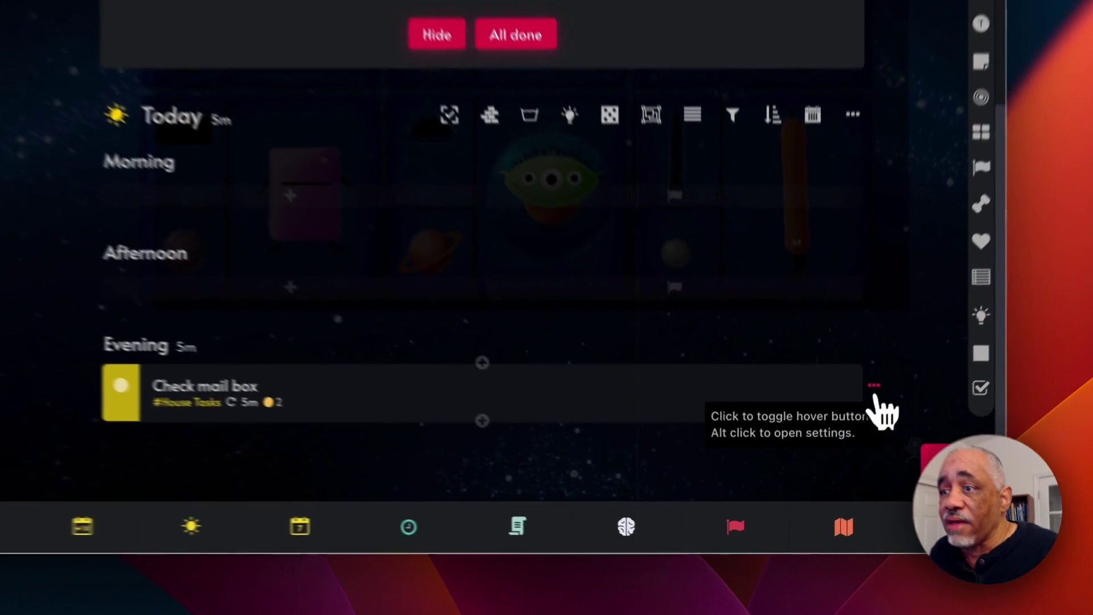
pyautogui.click(875, 390)
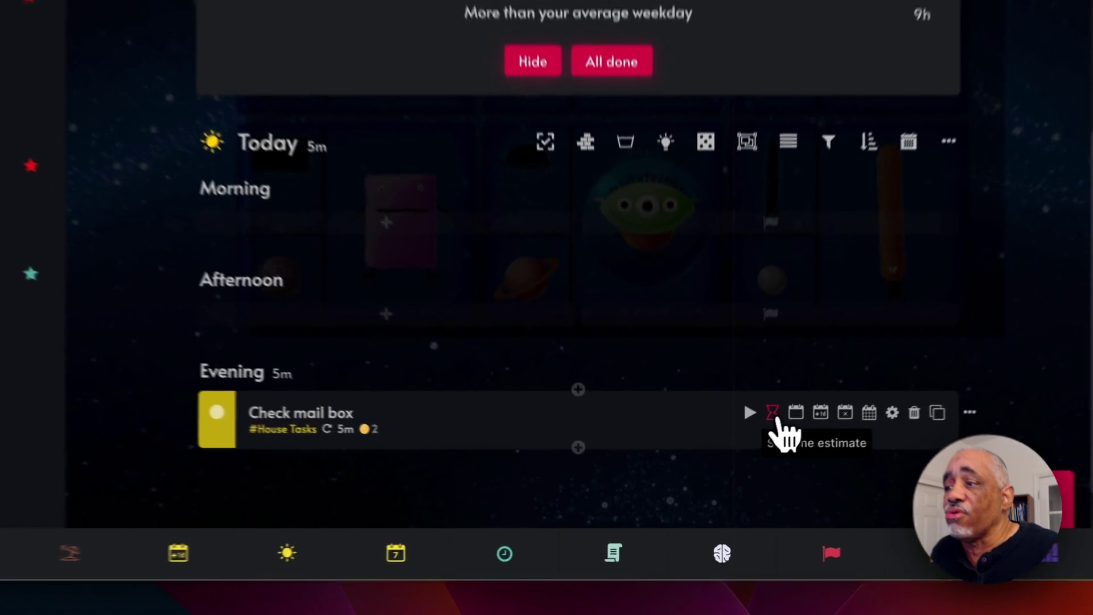
pyautogui.click(728, 462)
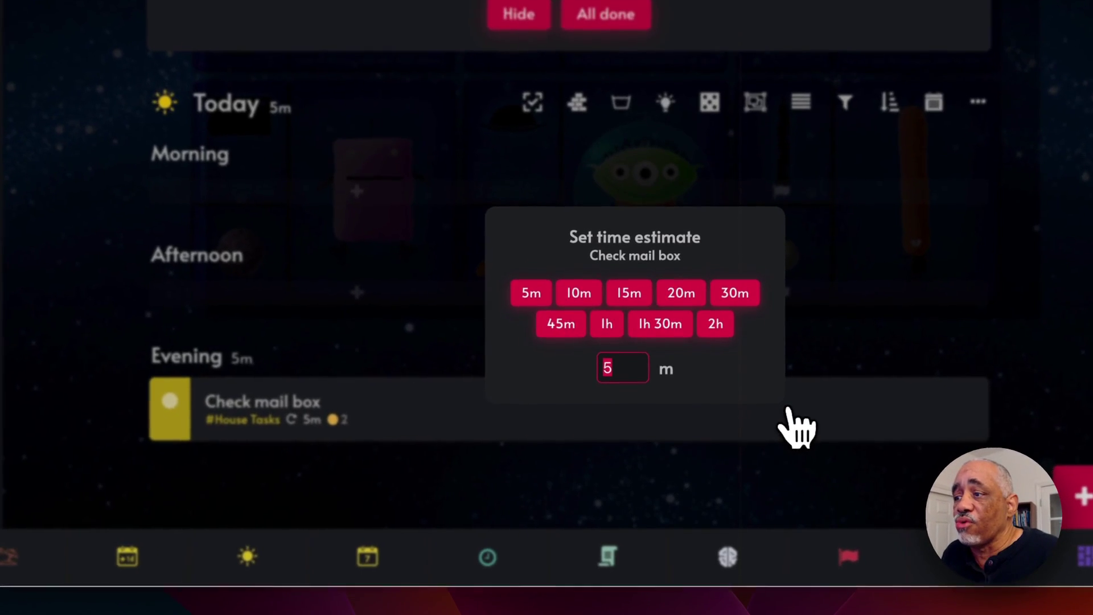
pyautogui.click(439, 403)
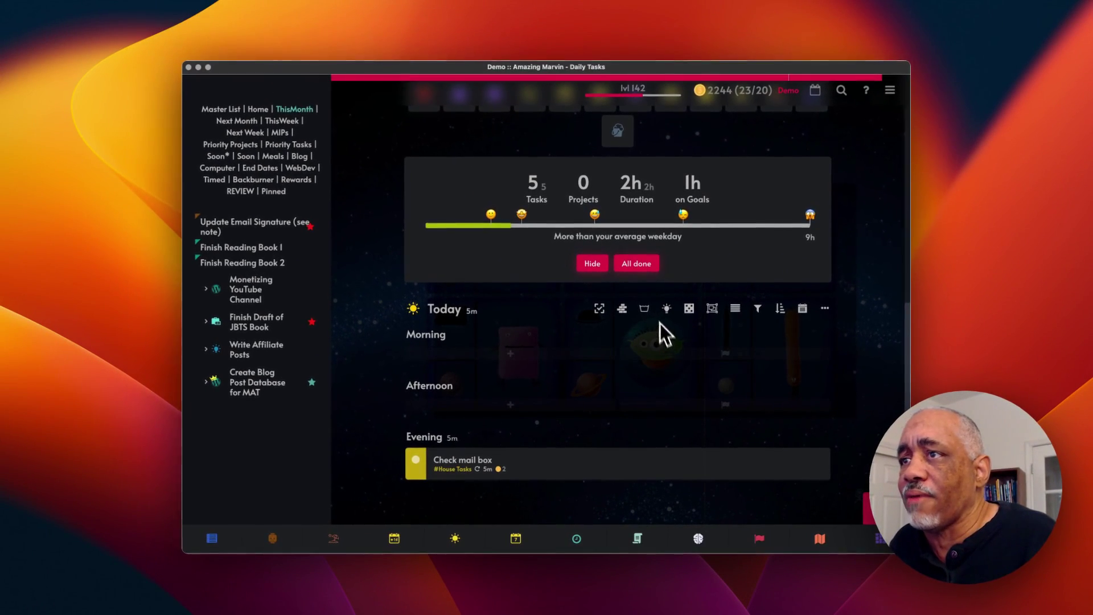
# - Look over the day's workload bar and its comparison with the average weekday
pyautogui.moveTo(685, 231)
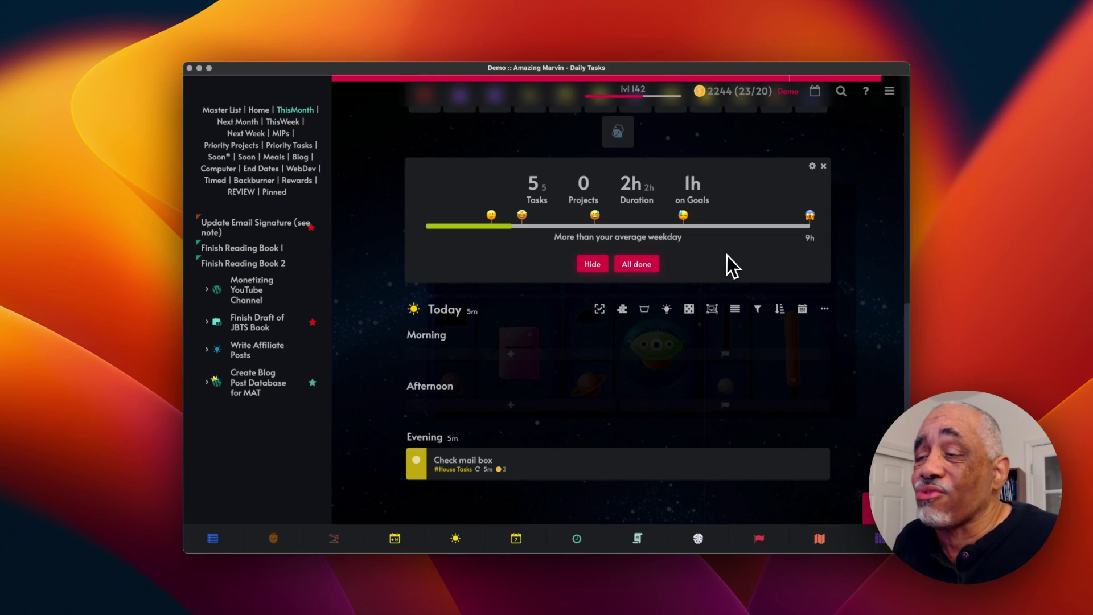
pyautogui.moveTo(720, 248)
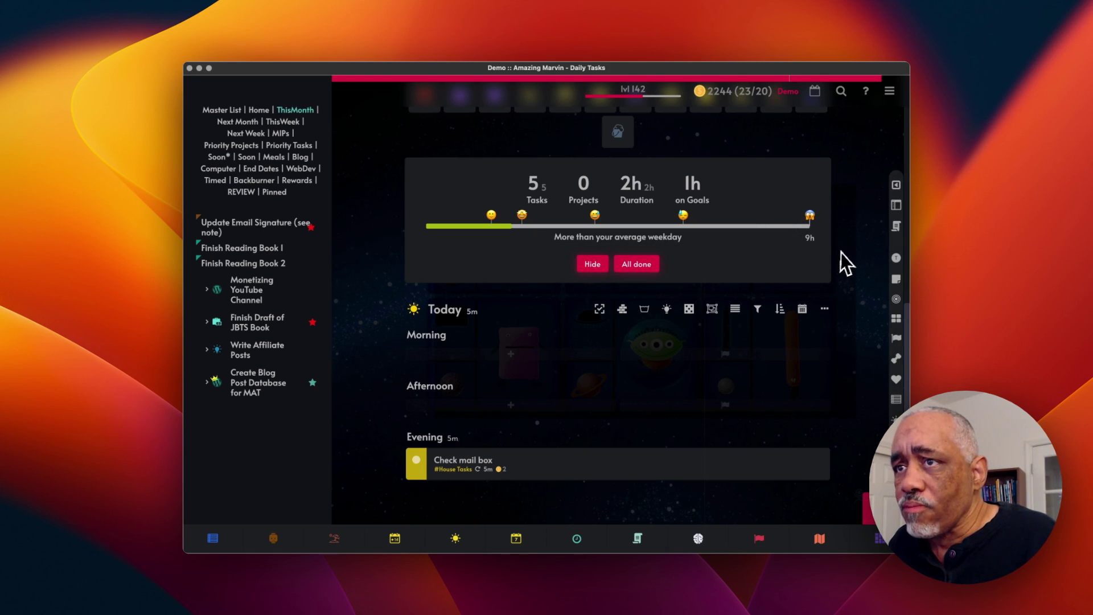
pyautogui.scroll(-2, 702, 293)
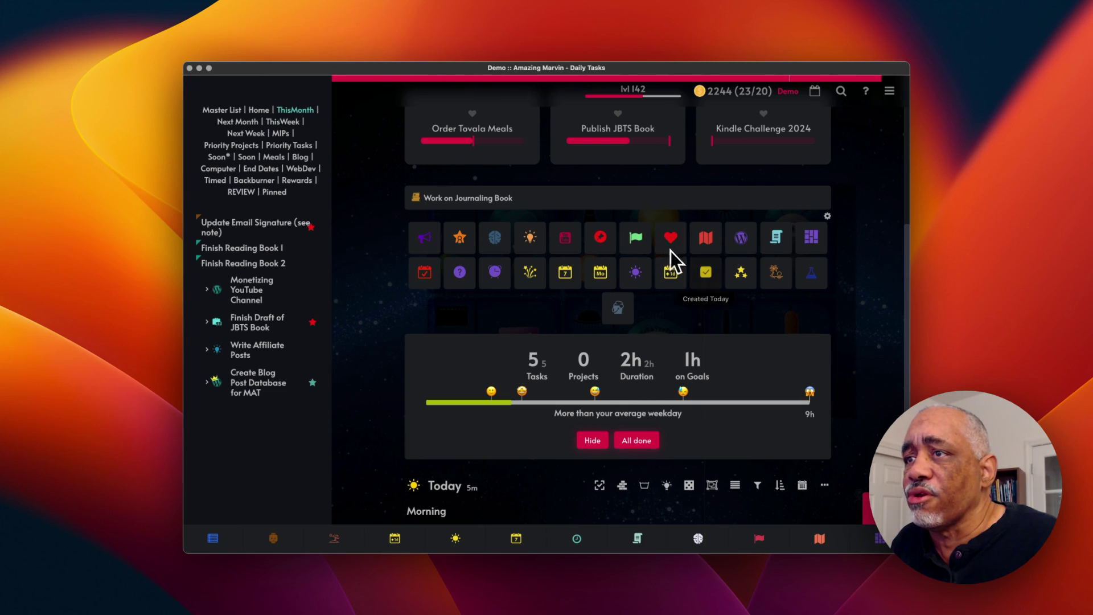
# - Open the Month Planner and toggle its Master List off and back on
pyautogui.scroll(-4, 738, 264)
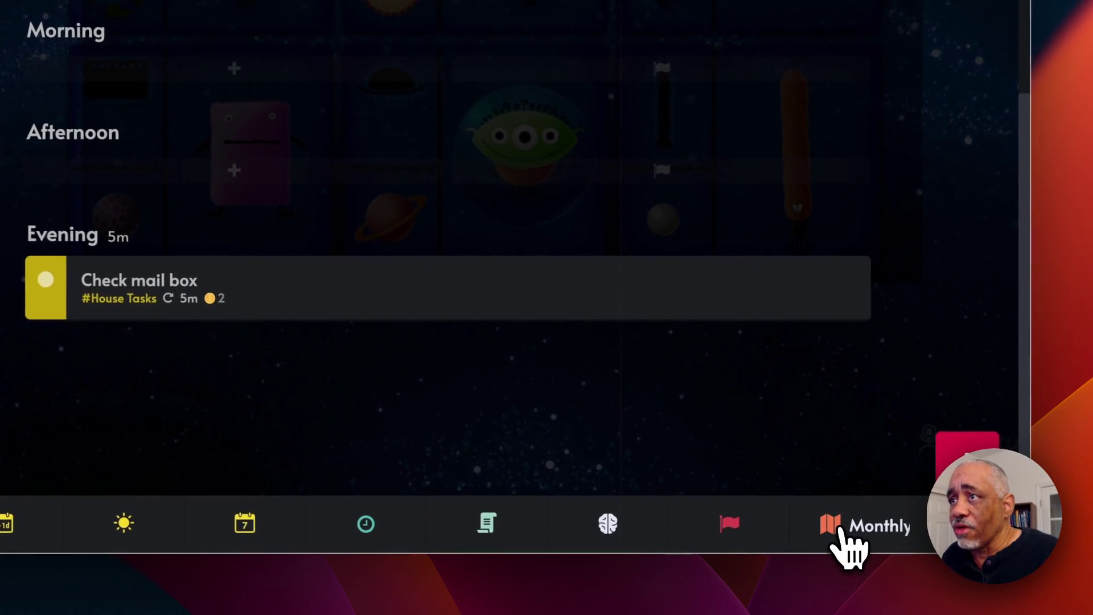
pyautogui.click(842, 533)
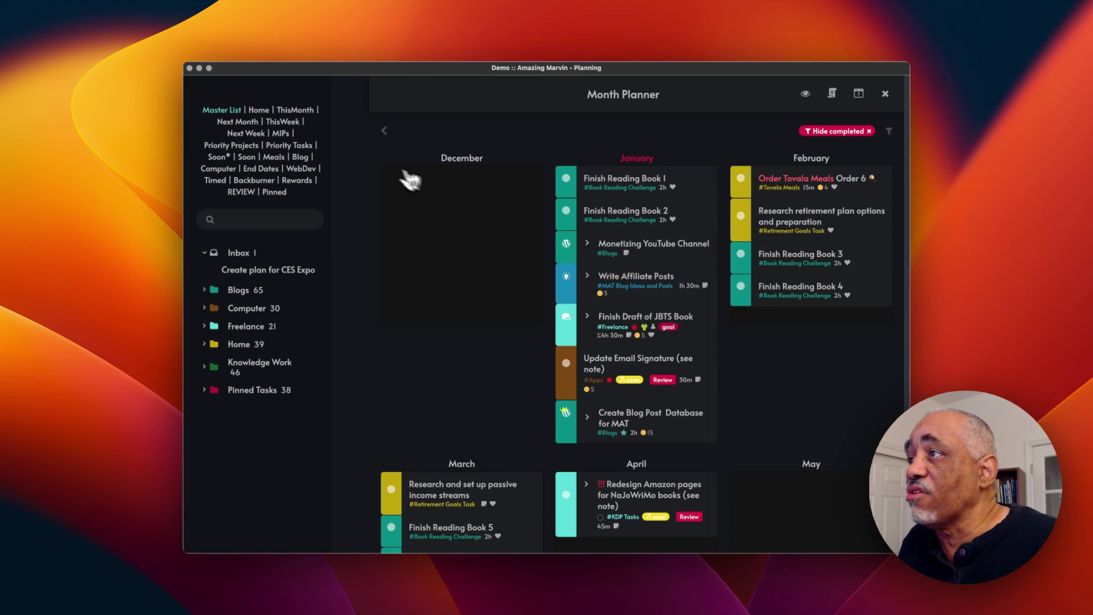
pyautogui.click(833, 96)
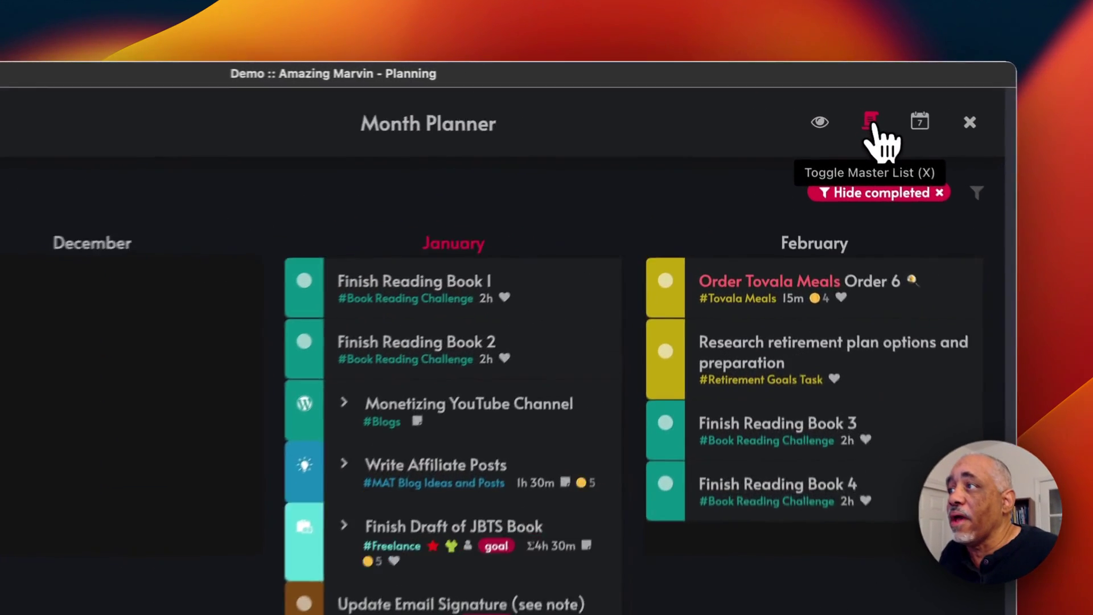
pyautogui.click(877, 125)
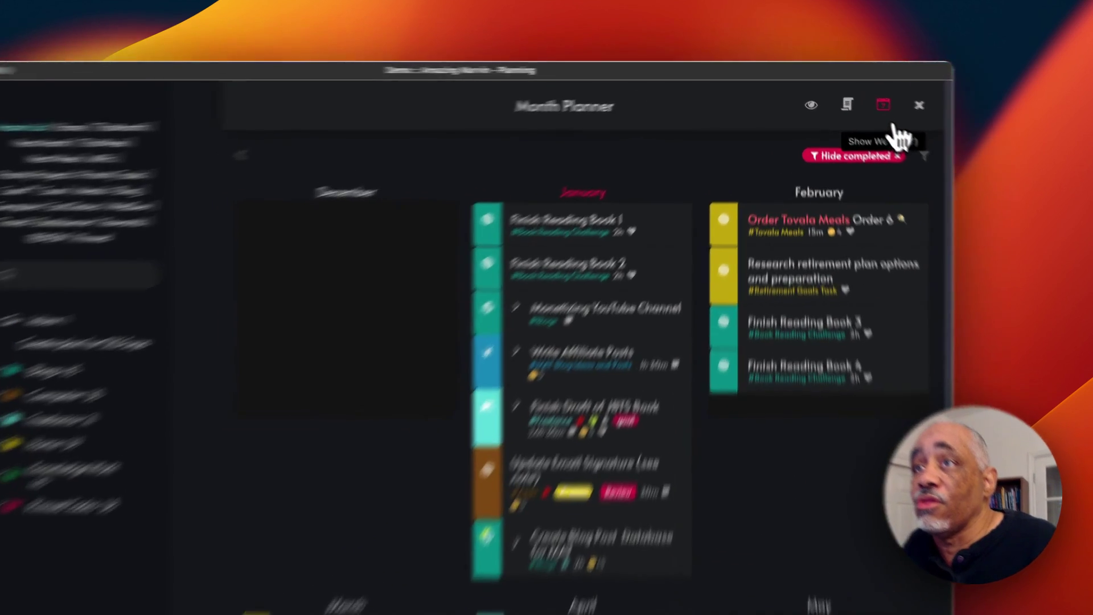
# - Switch the planner to the weekly view and back to months, then close it
pyautogui.click(889, 113)
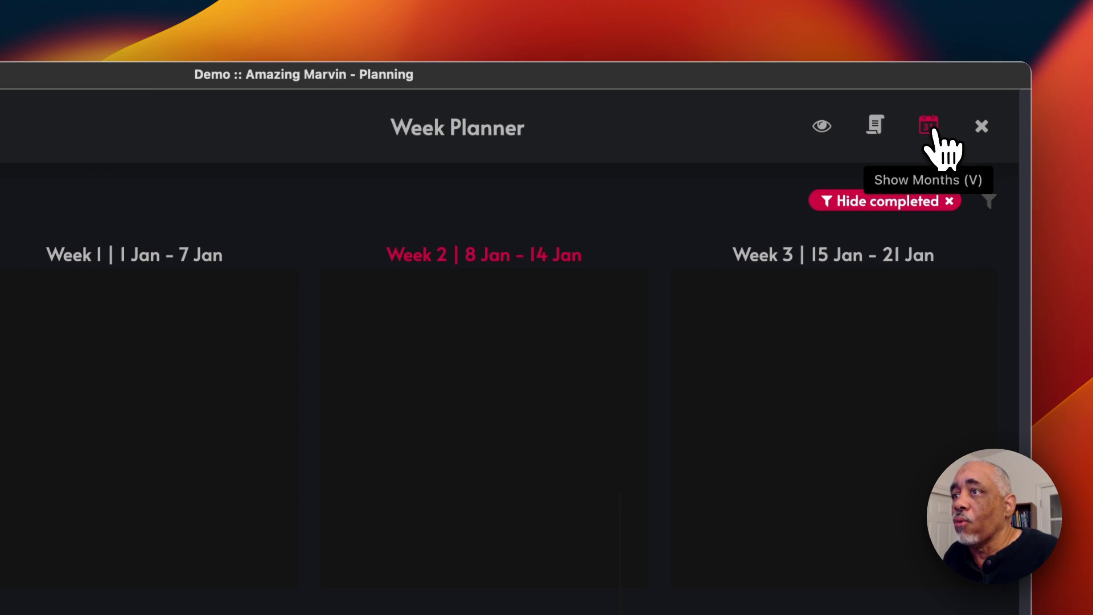
pyautogui.click(933, 130)
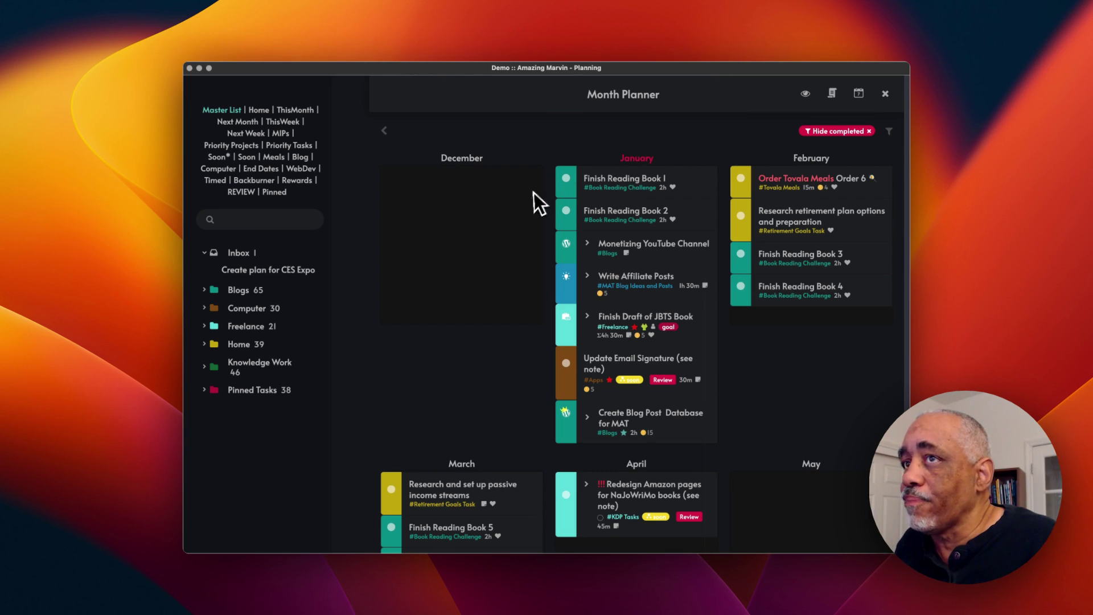
pyautogui.click(886, 94)
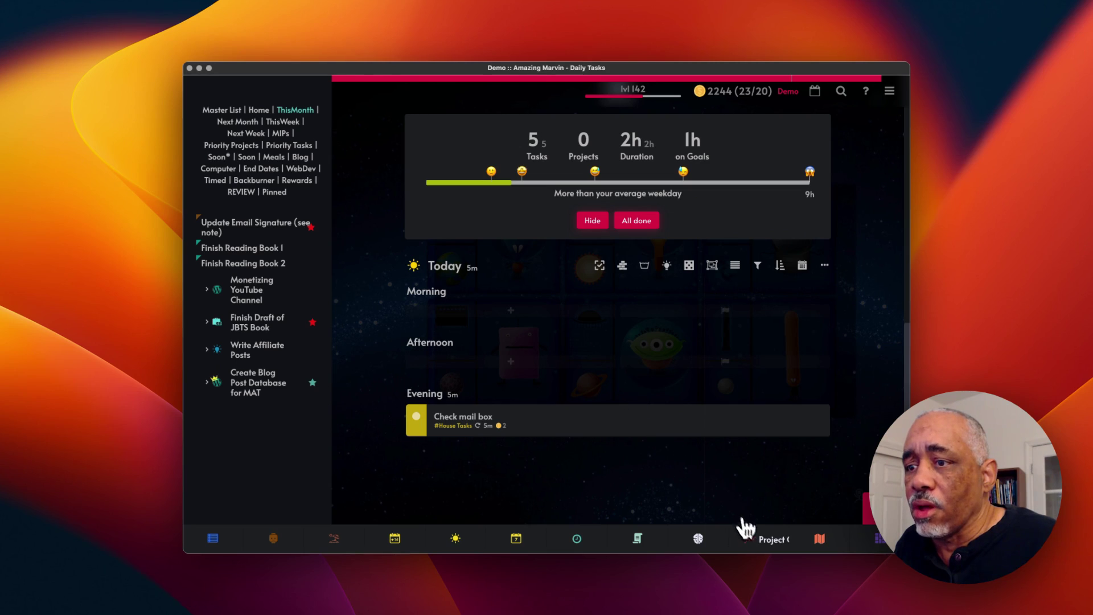
# - Reopen the Month Planner briefly, close it, and exit today's planning mode
pyautogui.click(820, 544)
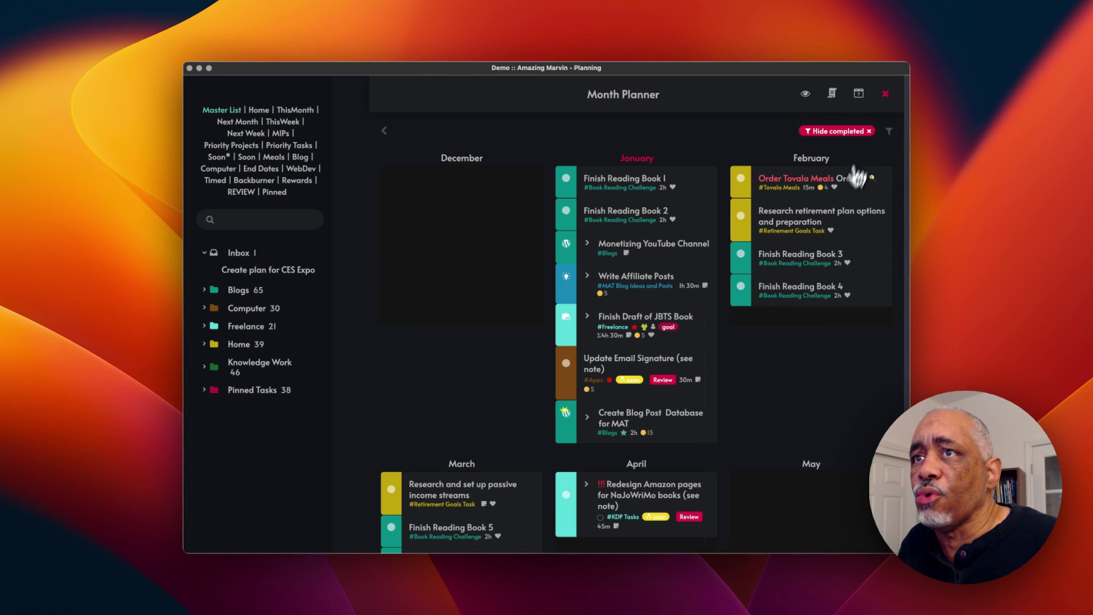
pyautogui.click(885, 96)
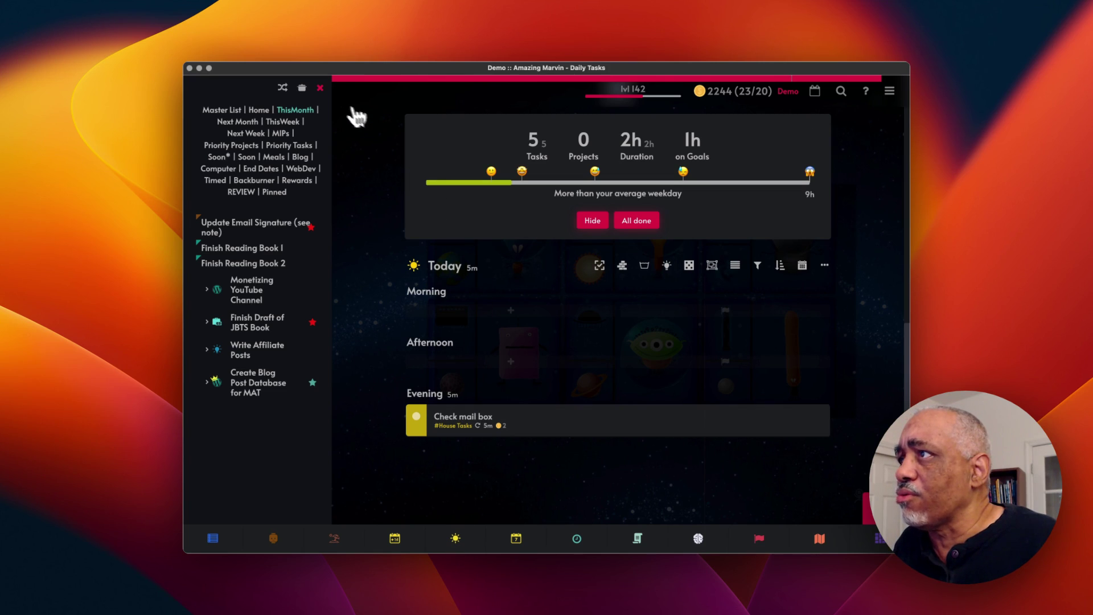
pyautogui.click(320, 88)
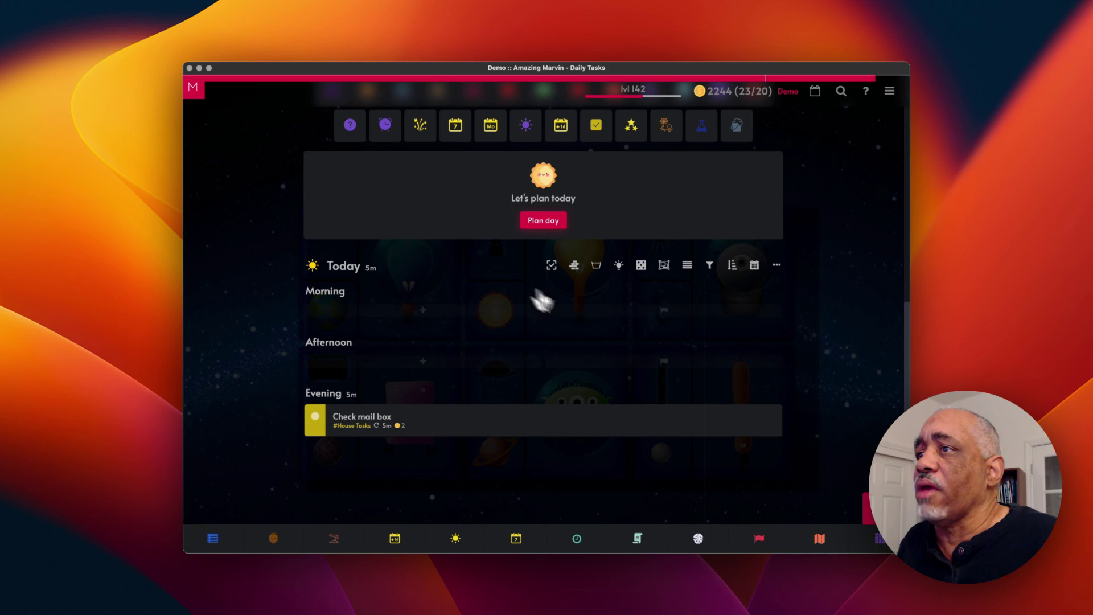